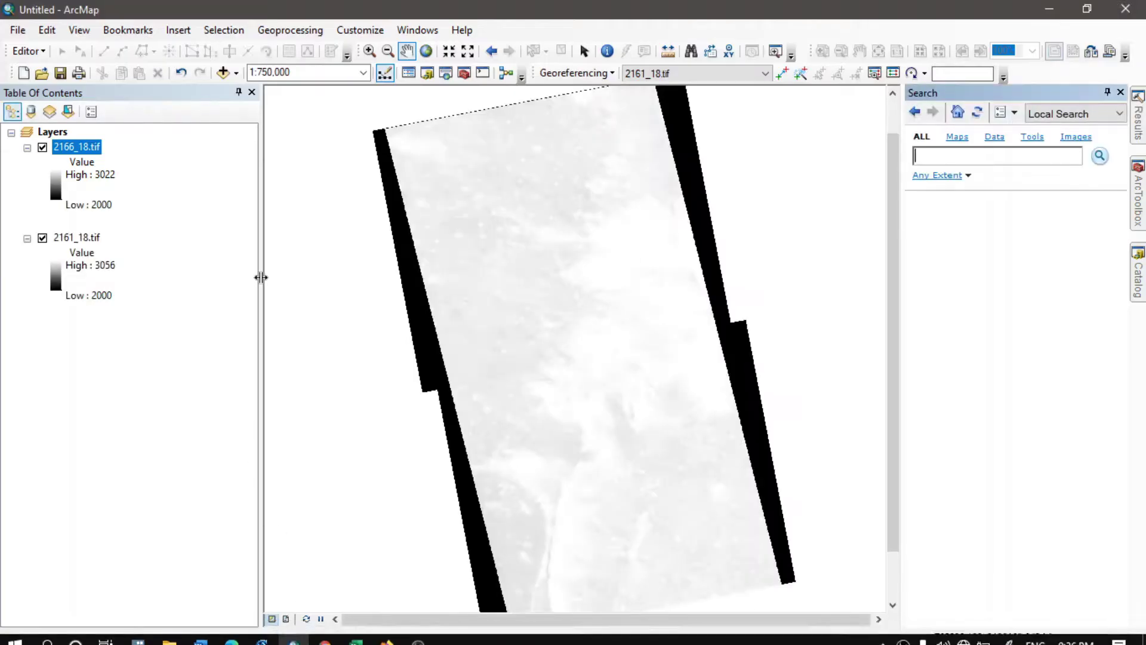
Examine the black borders where rasters 2166_18.tif and 2161_18.tif overlap, toggling the upper layer's visibility.
scroll(437, 272, up, 3)
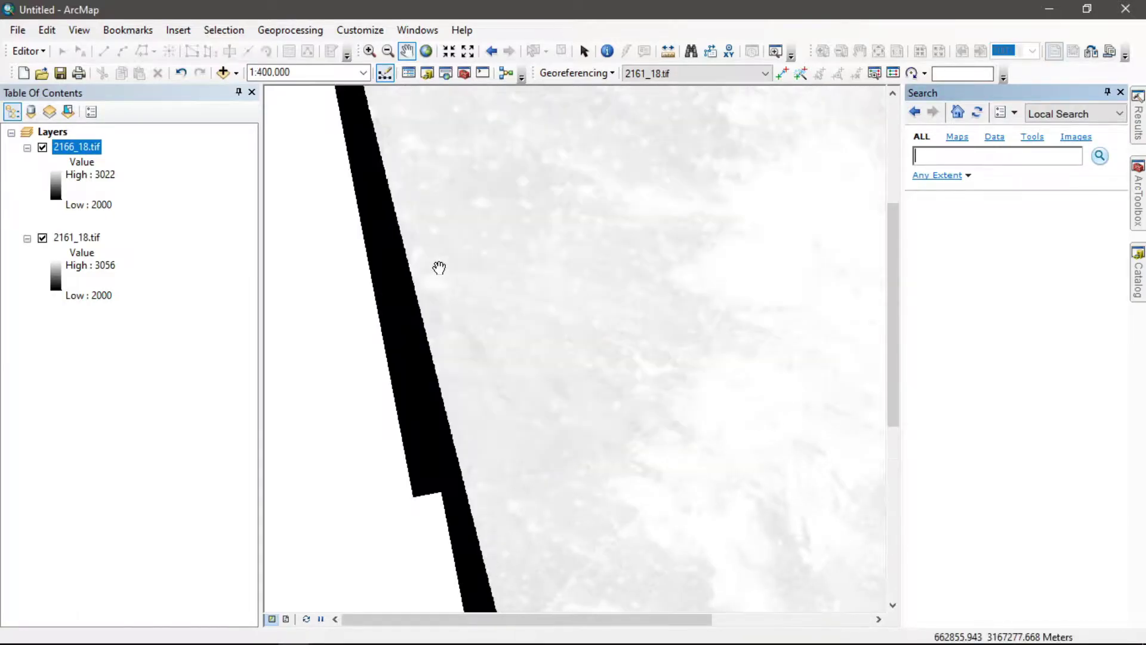
drag(759, 315, 693, 334)
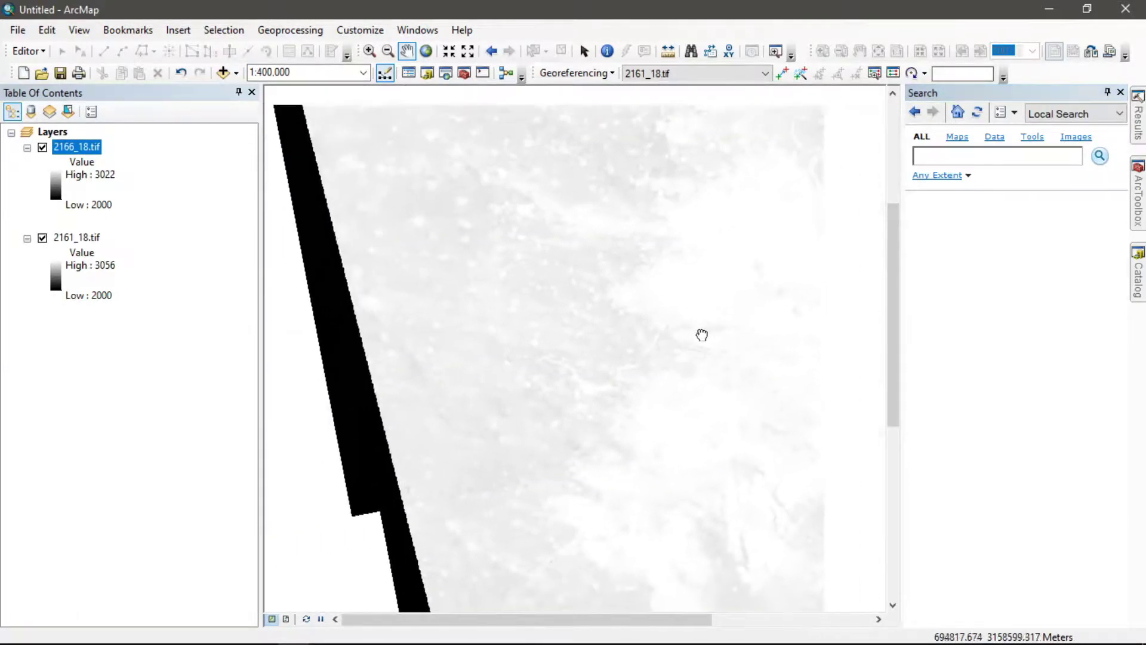
scroll(346, 256, up, 2)
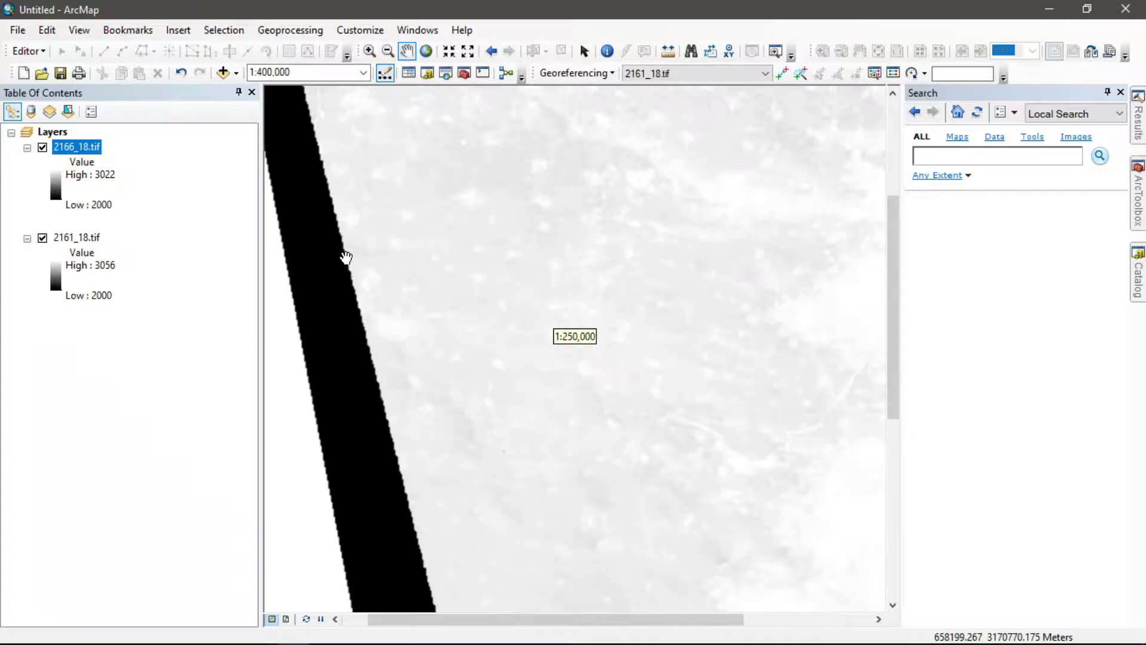
scroll(310, 270, up, 4)
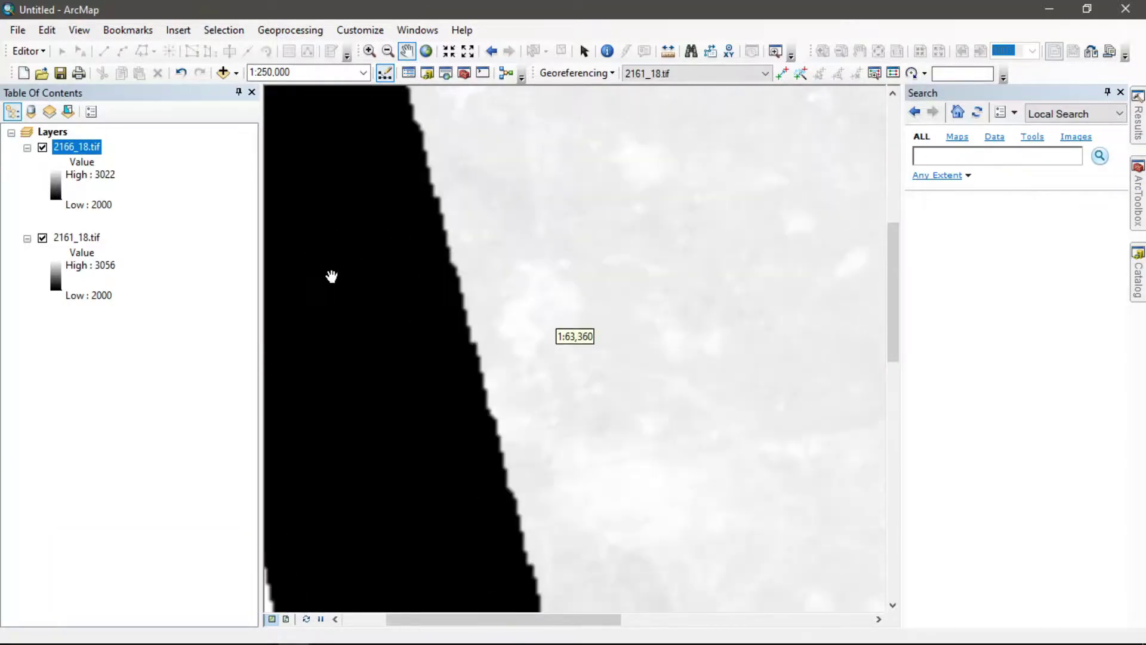
drag(365, 275, 397, 294)
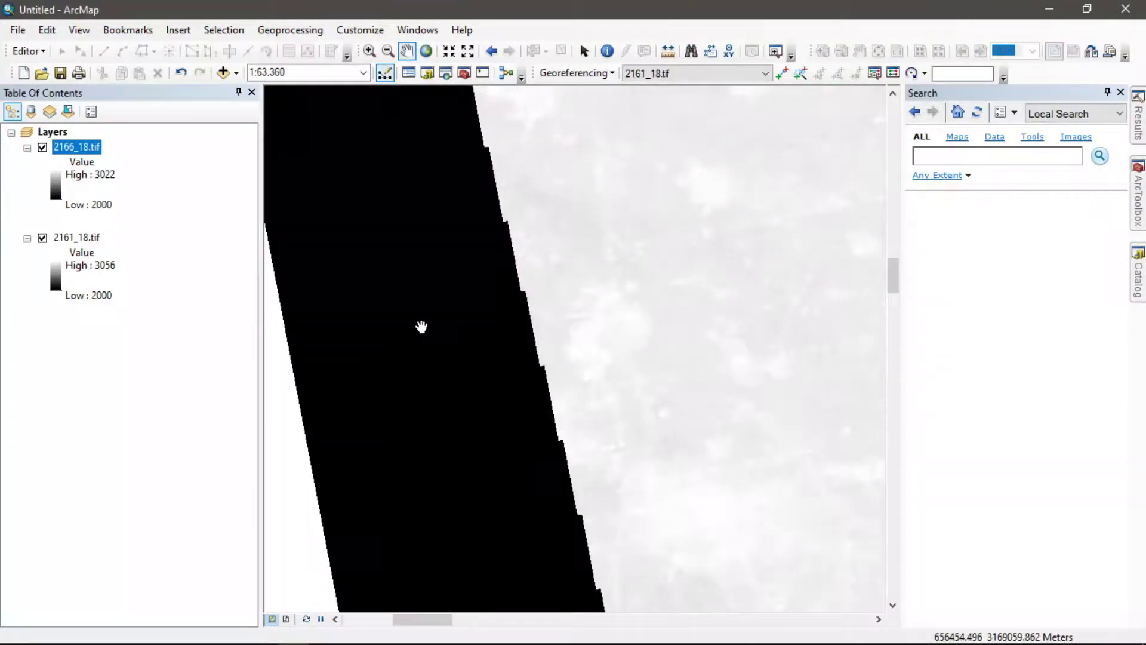
scroll(417, 314, down, 4)
scroll(430, 327, up, 1)
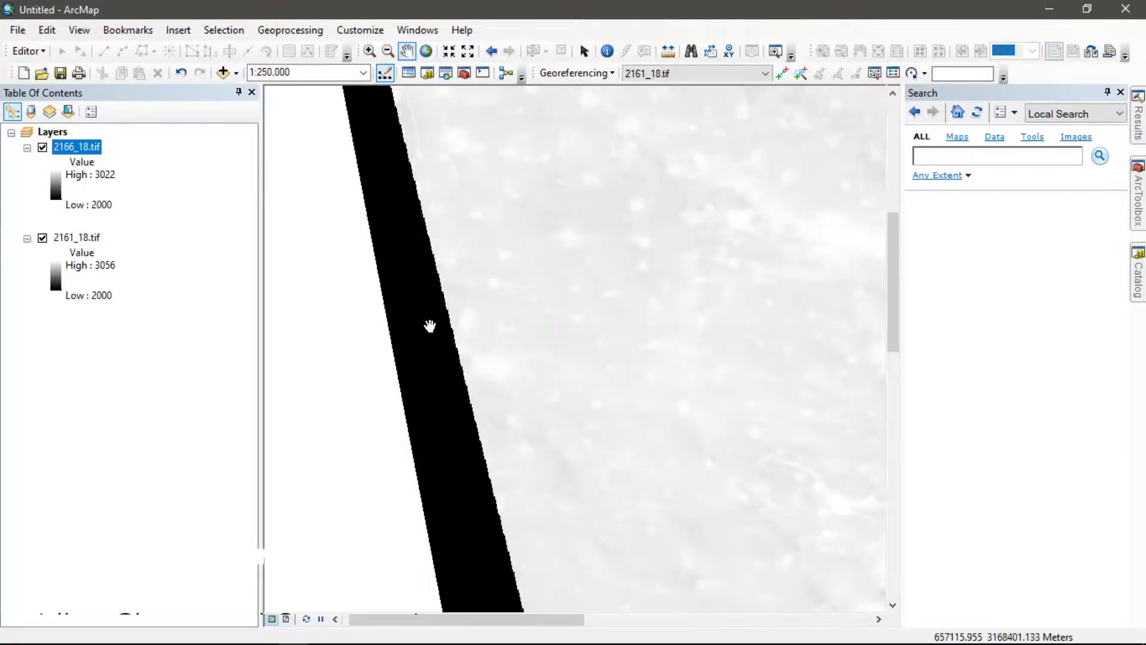
scroll(419, 251, down, 1)
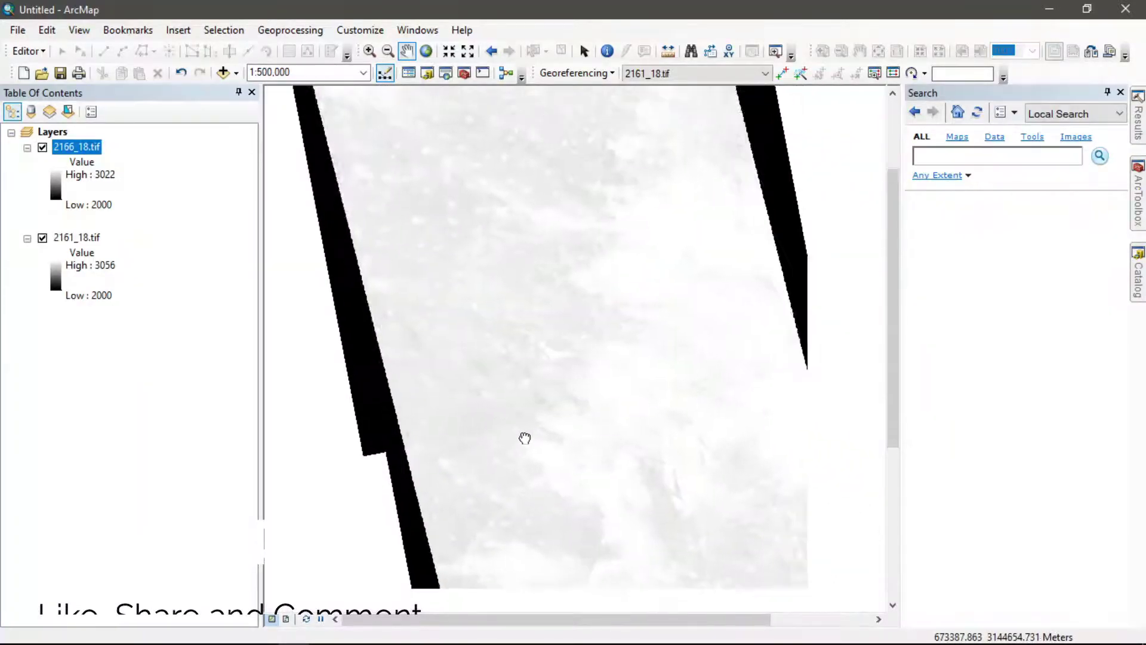
drag(813, 297, 795, 389)
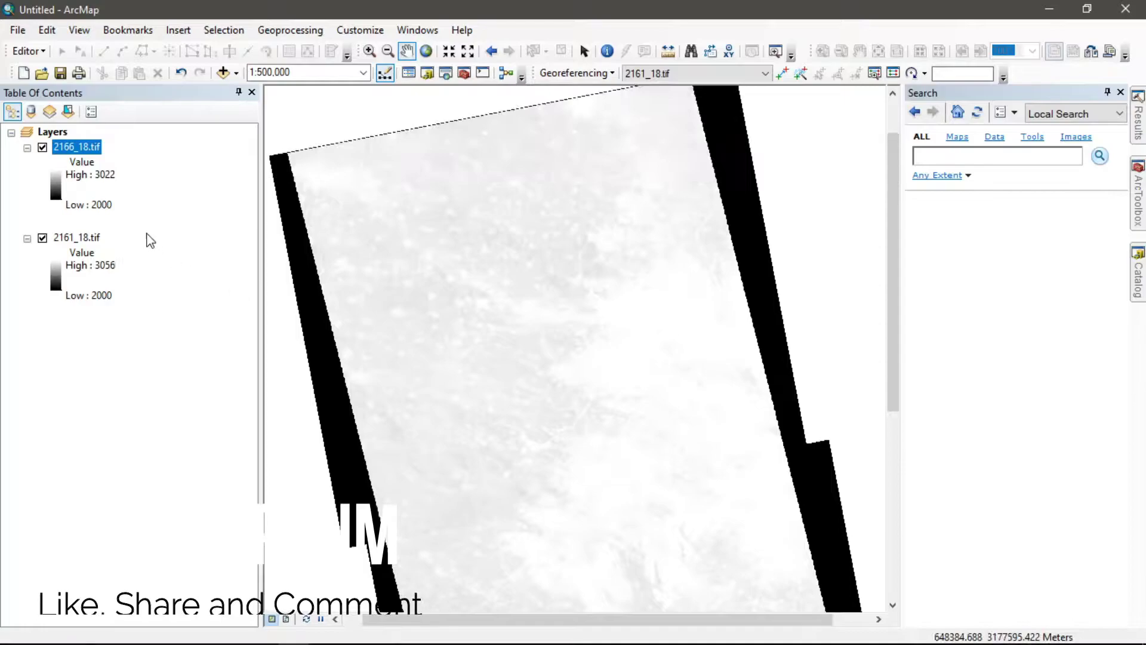
click(43, 148)
click(44, 148)
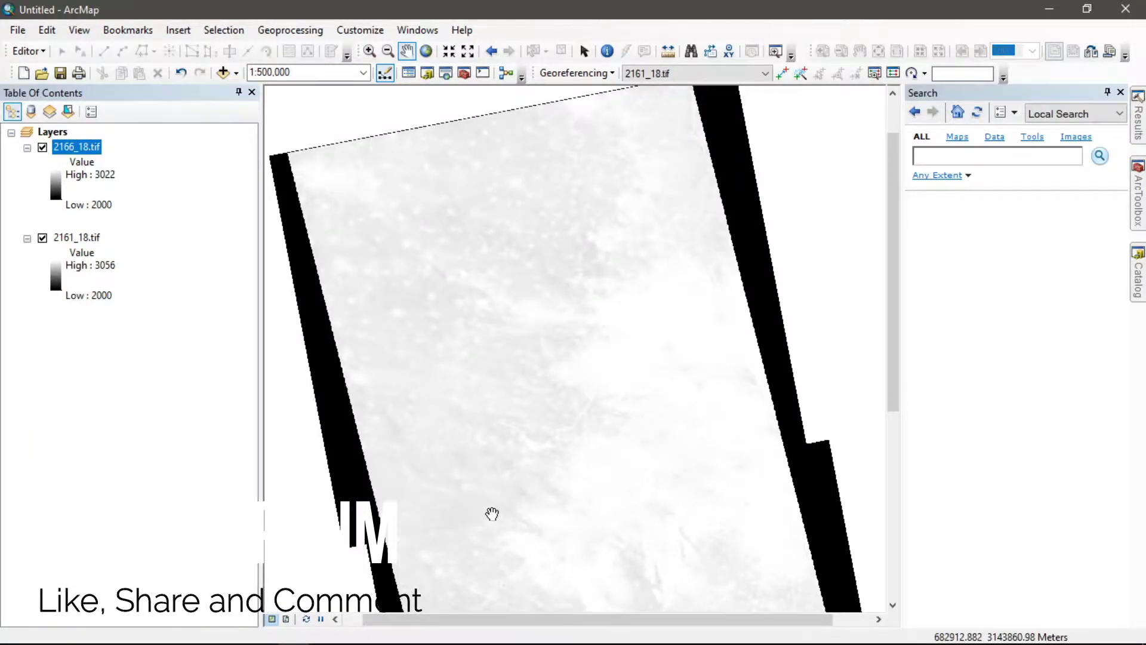
drag(495, 512, 525, 471)
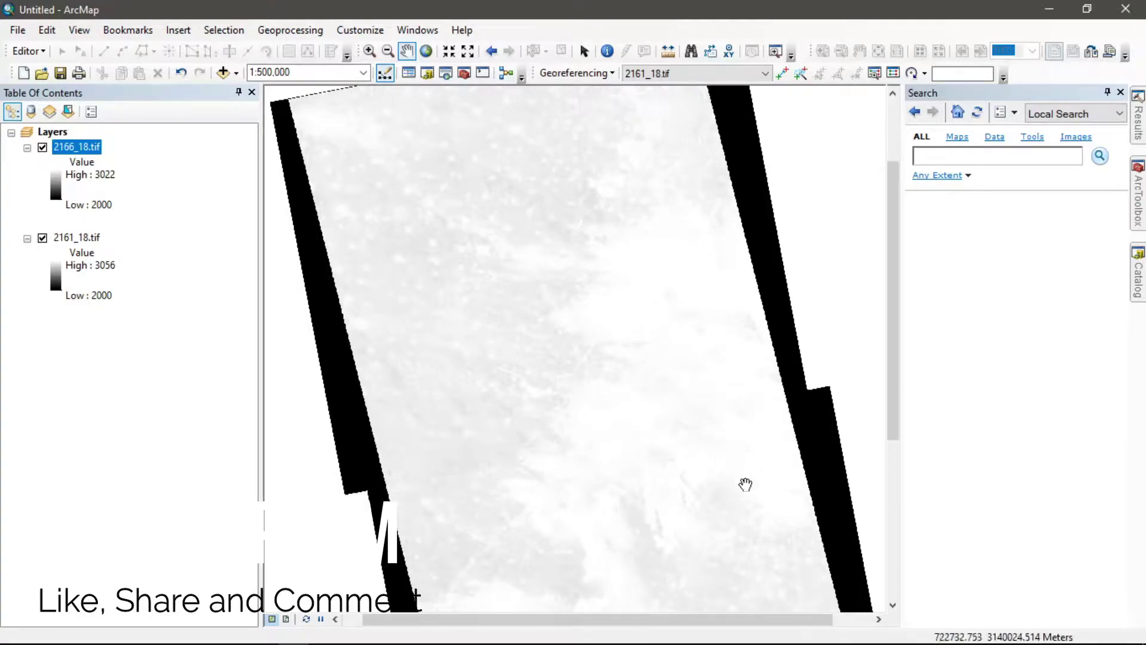
drag(744, 484, 733, 450)
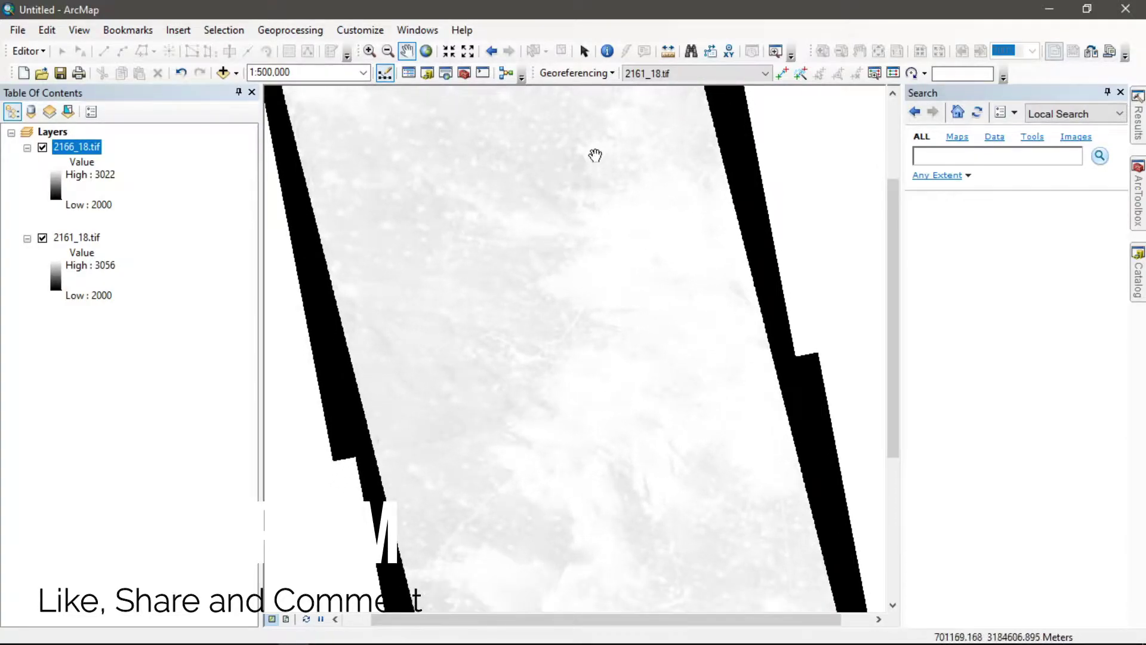
Identify the pixel value of the black border on raster 2166_18.tif, then close the results.
click(607, 52)
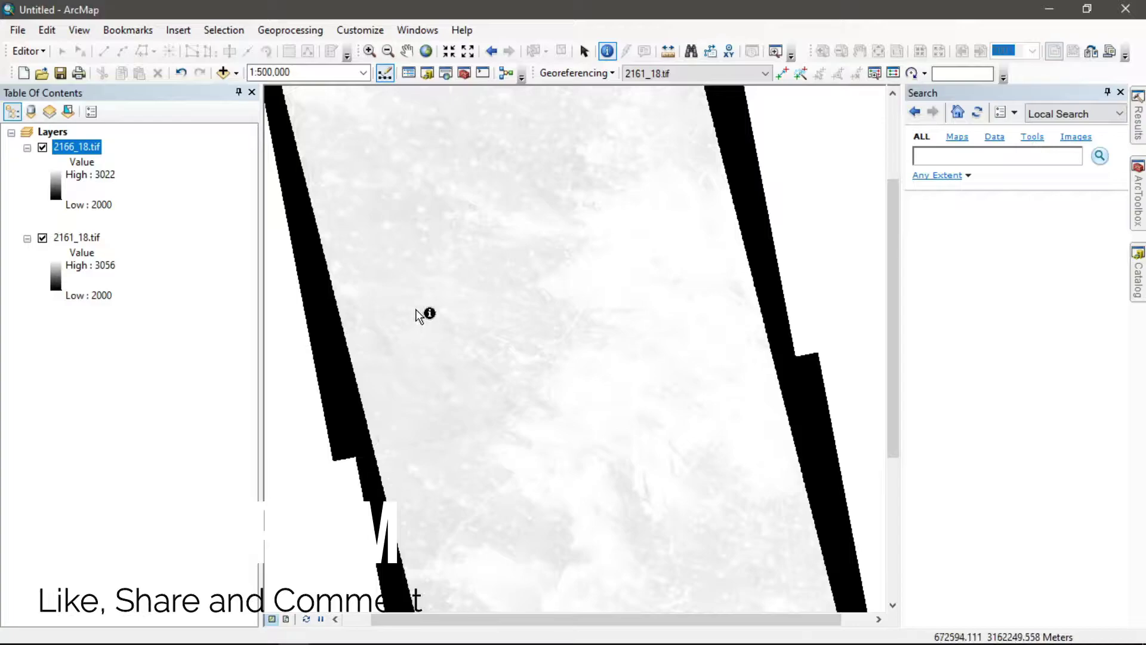
scroll(315, 290, up, 2)
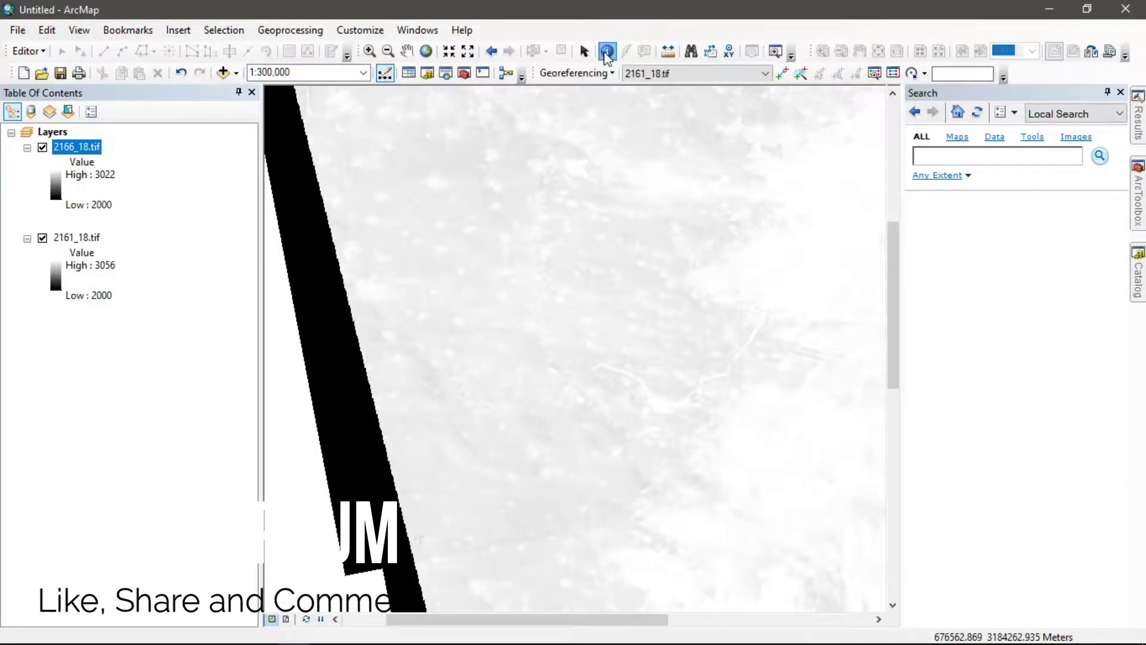
click(322, 336)
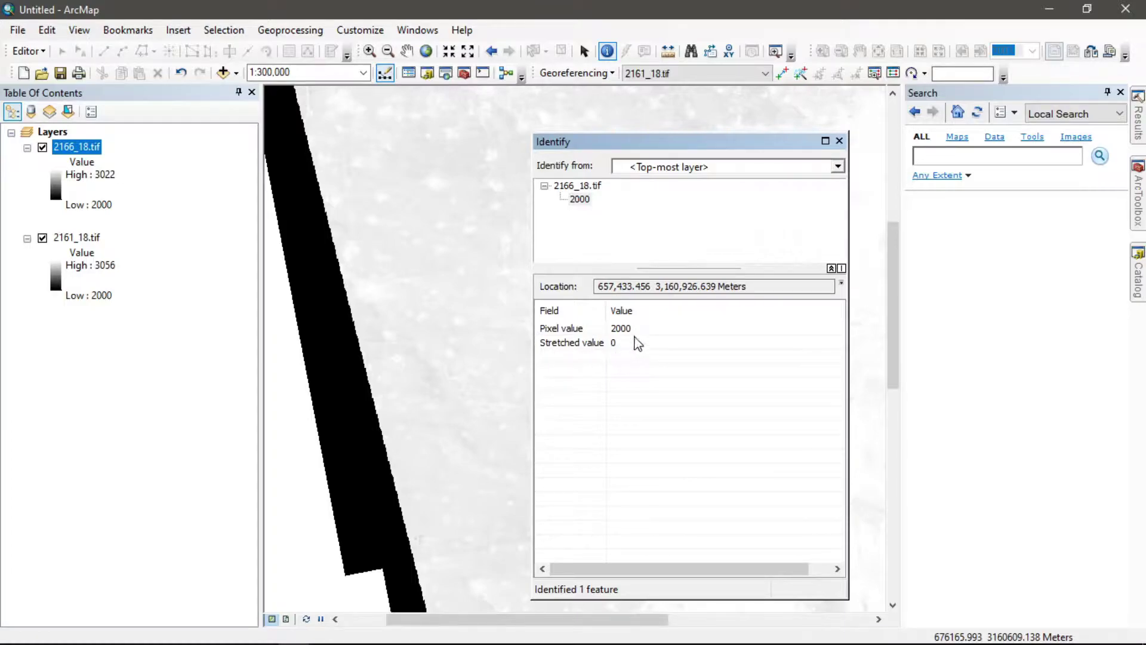
click(841, 141)
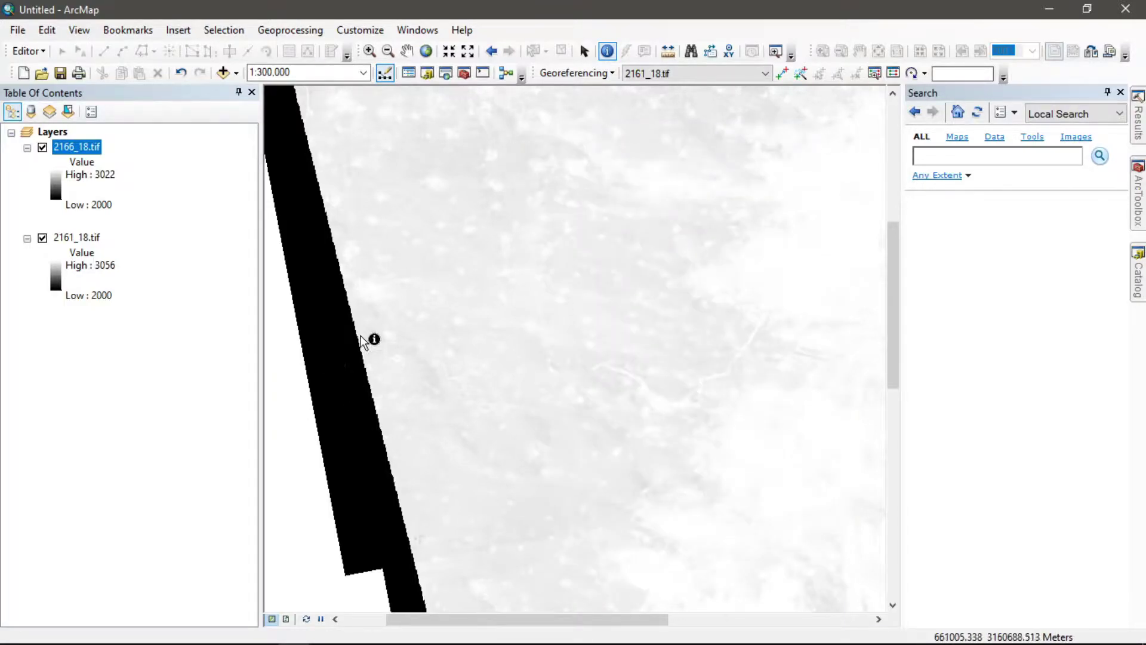
scroll(373, 336, up, 2)
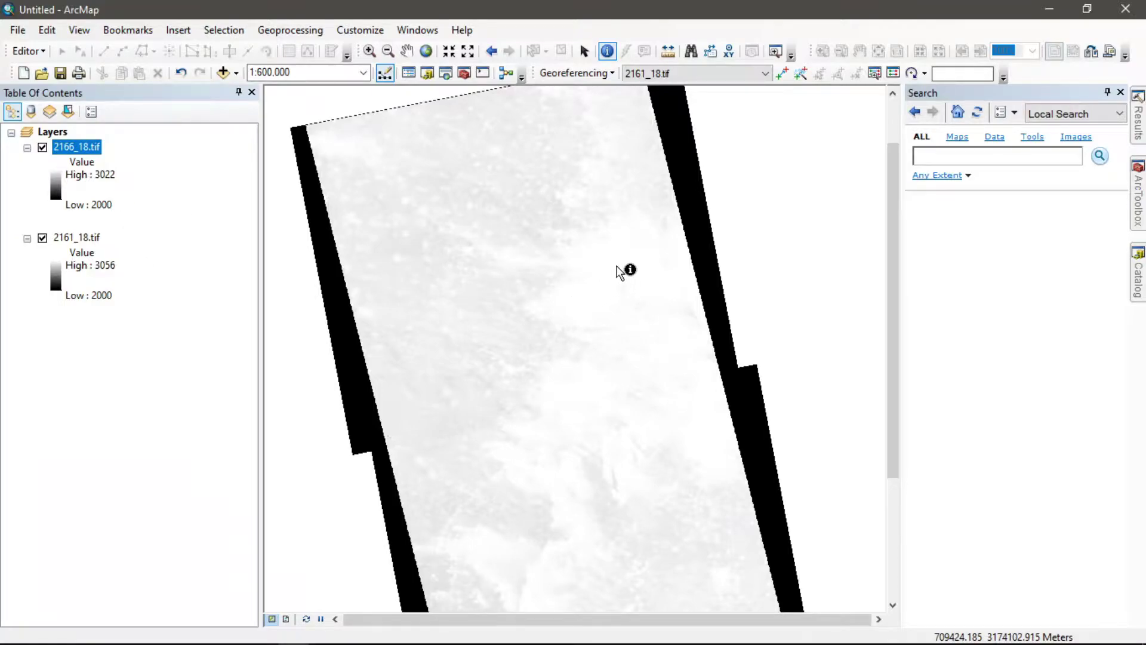
click(89, 146)
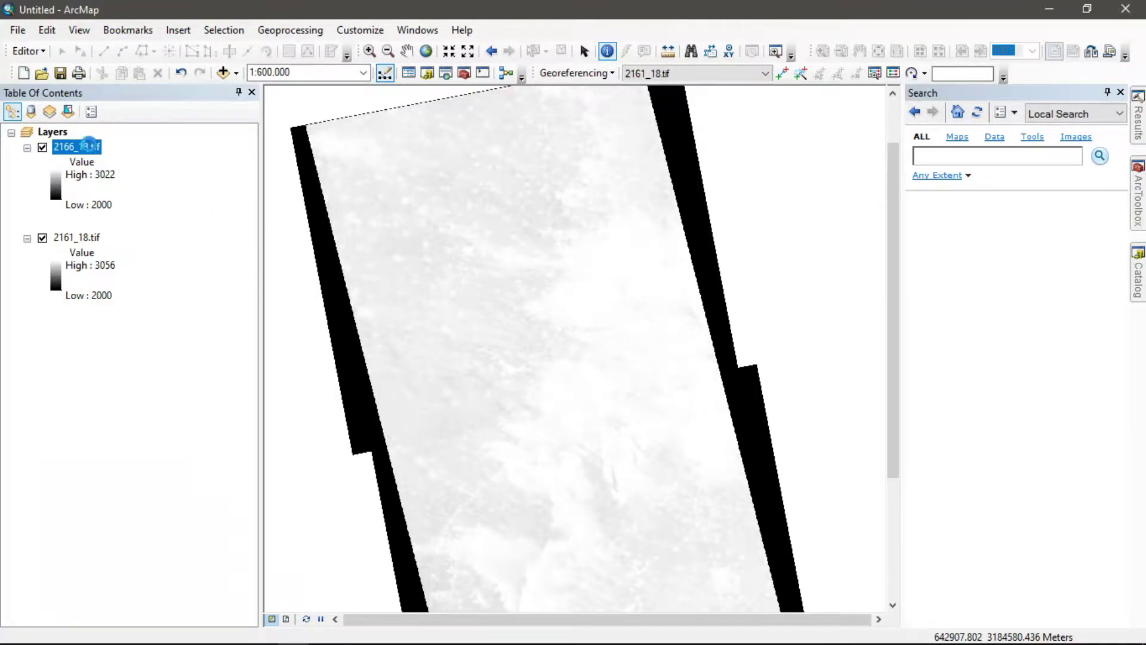
right_click(90, 148)
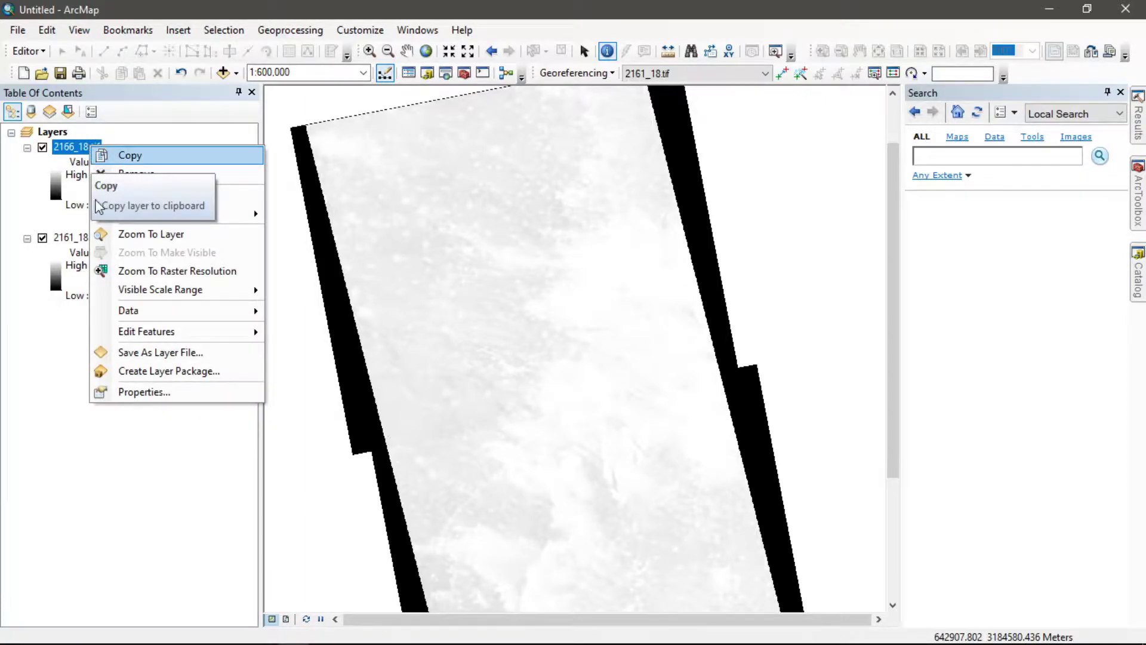
click(73, 139)
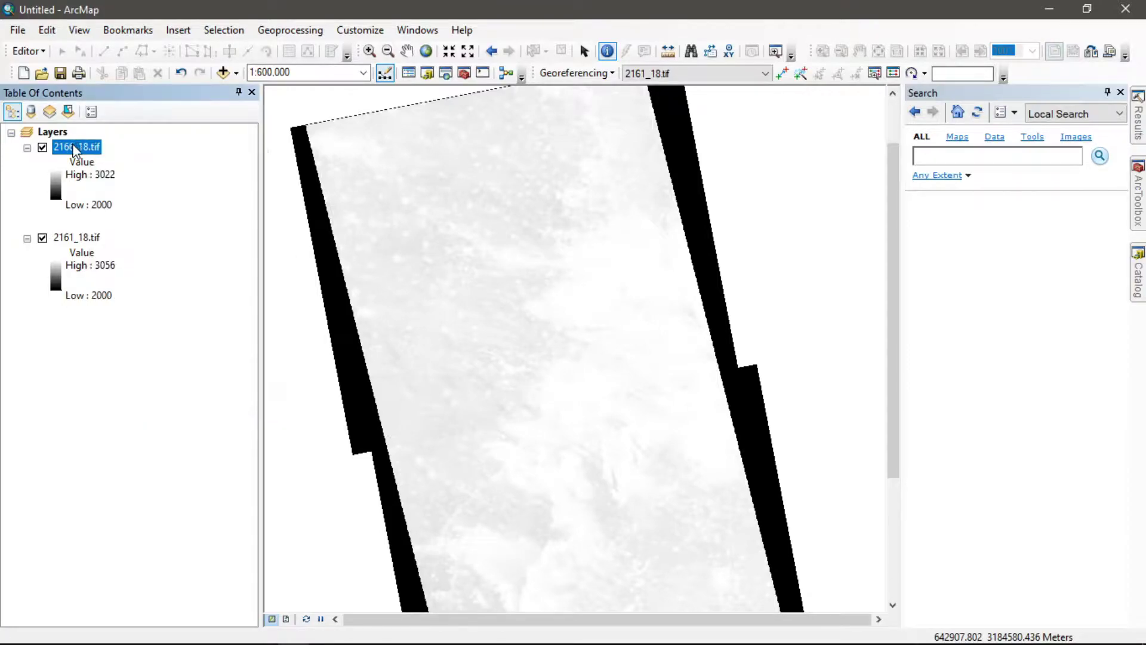
right_click(73, 139)
click(37, 191)
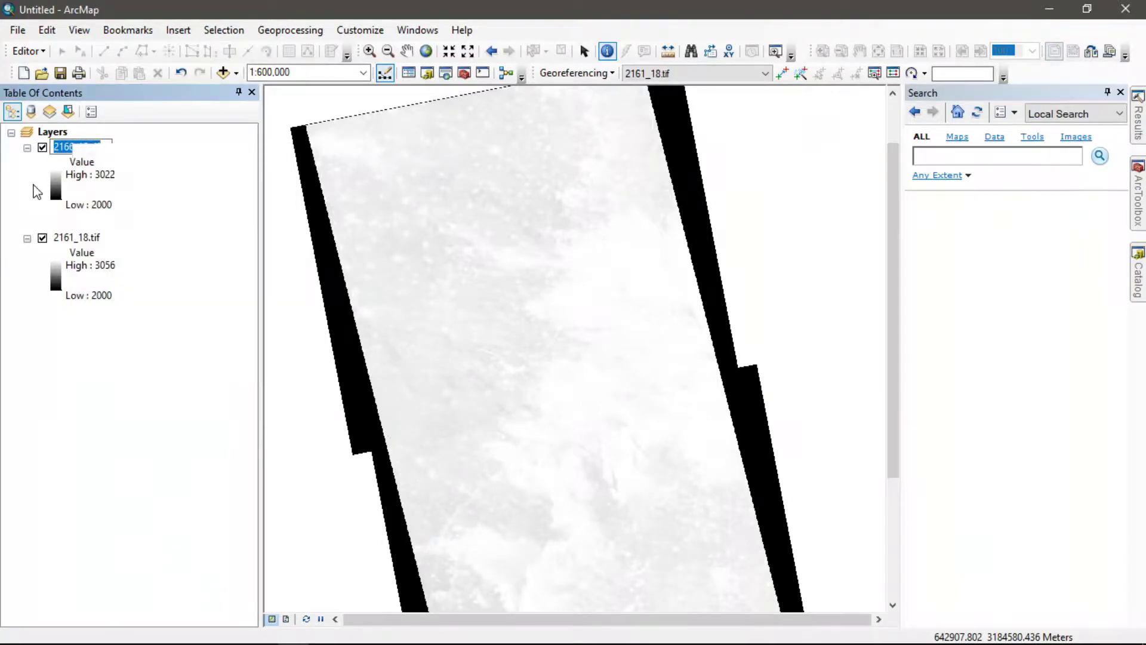
Change the symbology of 2166_18.tif to Classified and compute the required histogram.
right_click(82, 151)
click(136, 388)
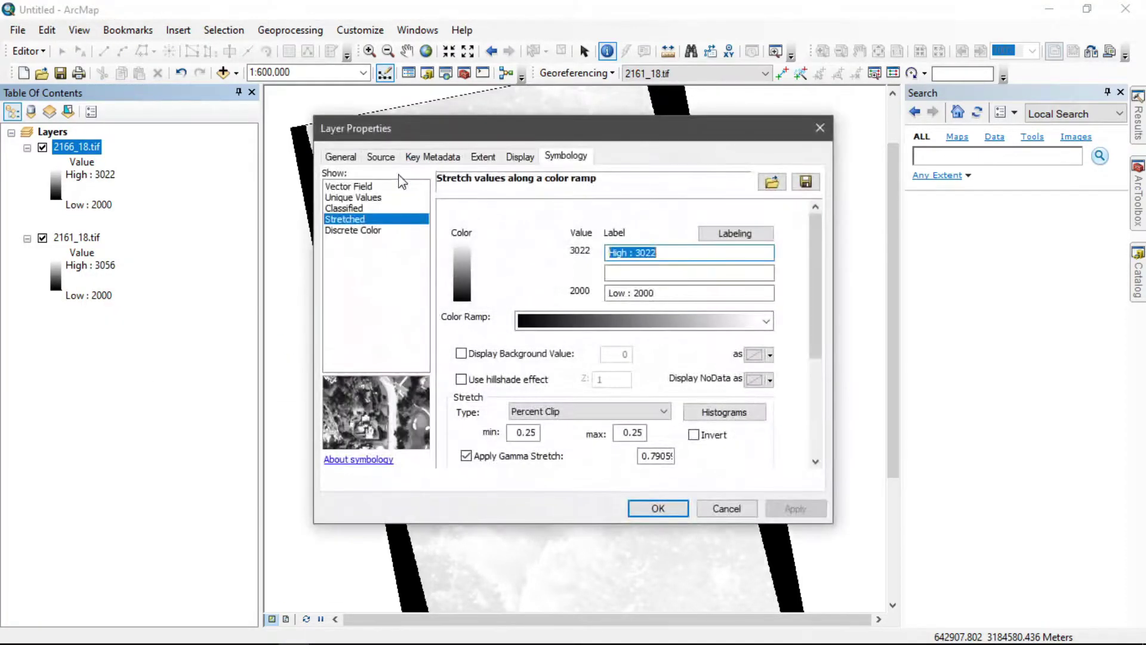
click(352, 209)
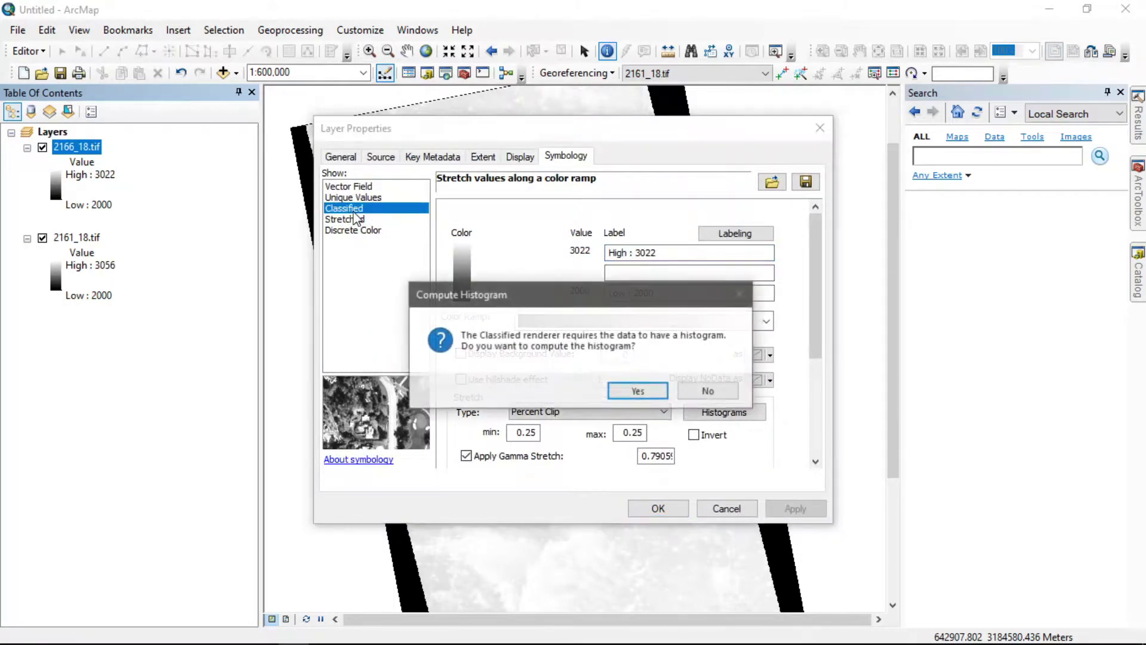
click(626, 392)
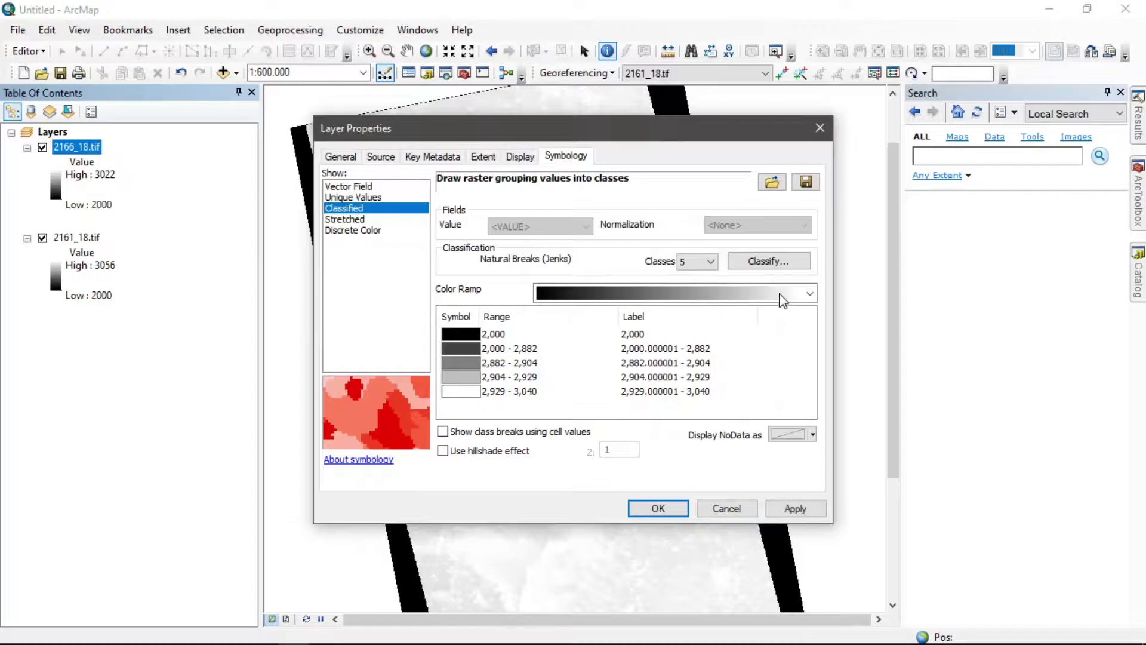
In the classification histogram, lower the second class break to about 2,844.37.
click(784, 266)
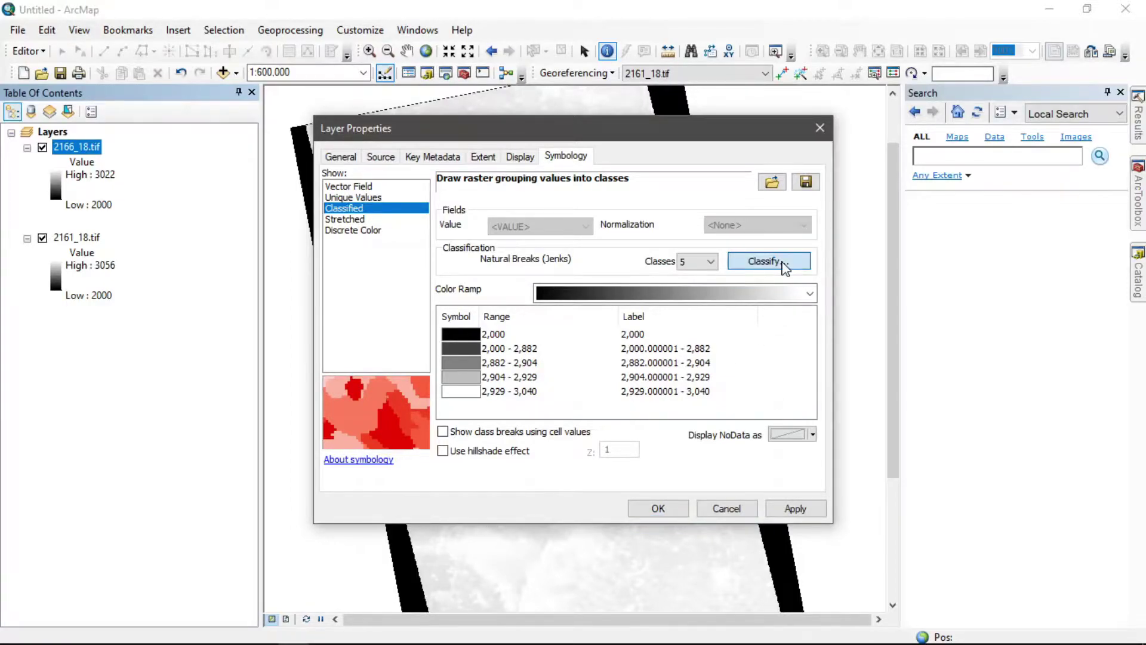
drag(537, 136, 461, 74)
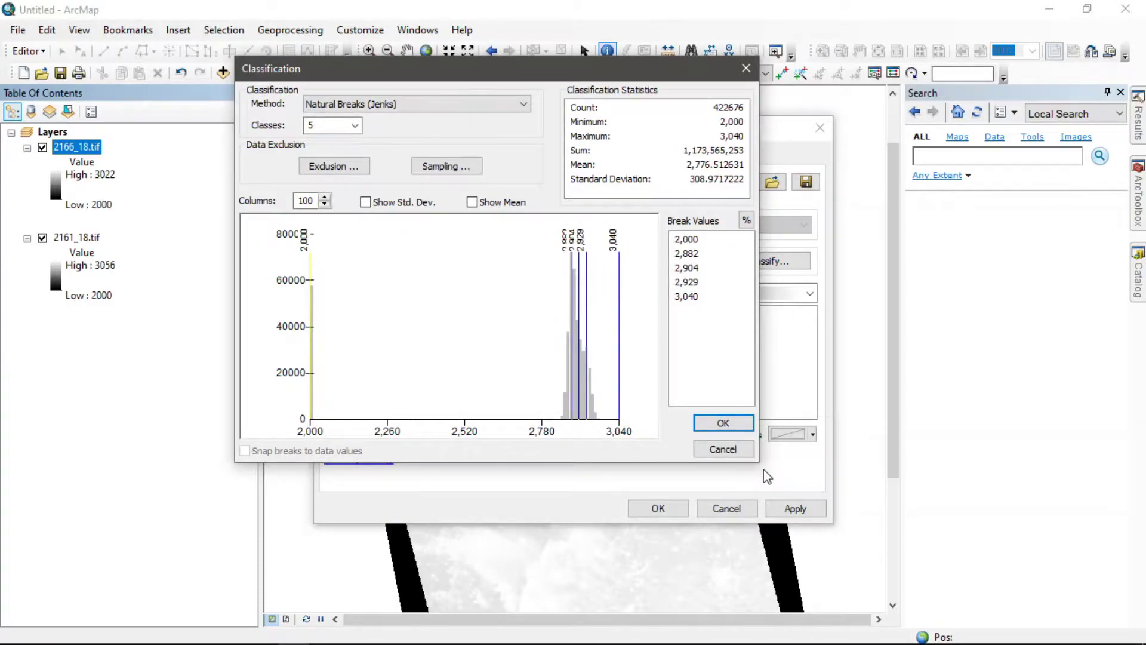
drag(569, 76, 511, 93)
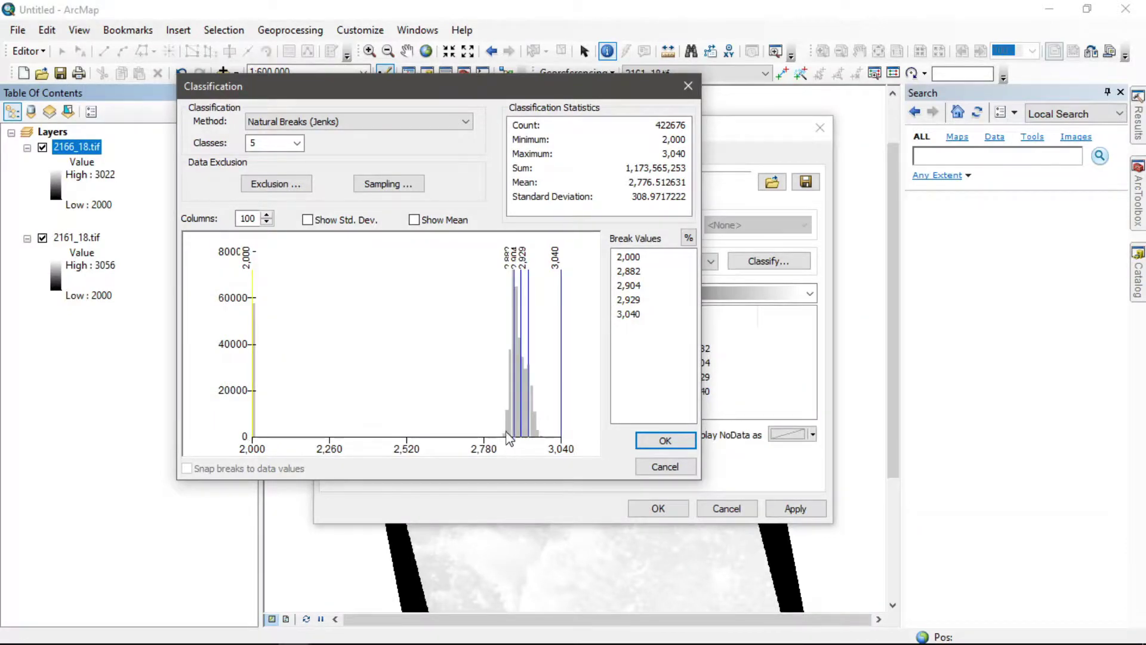
drag(513, 286, 503, 285)
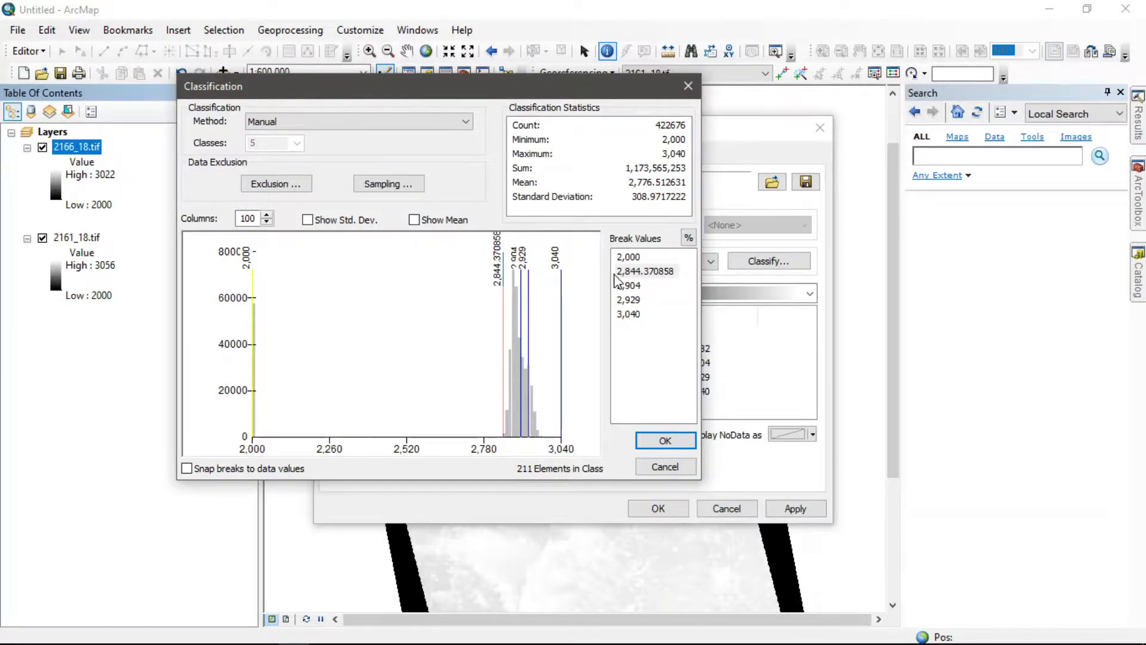
mouse_move(252, 367)
mouse_down()
mouse_move(374, 369)
mouse_move(252, 369)
mouse_up()
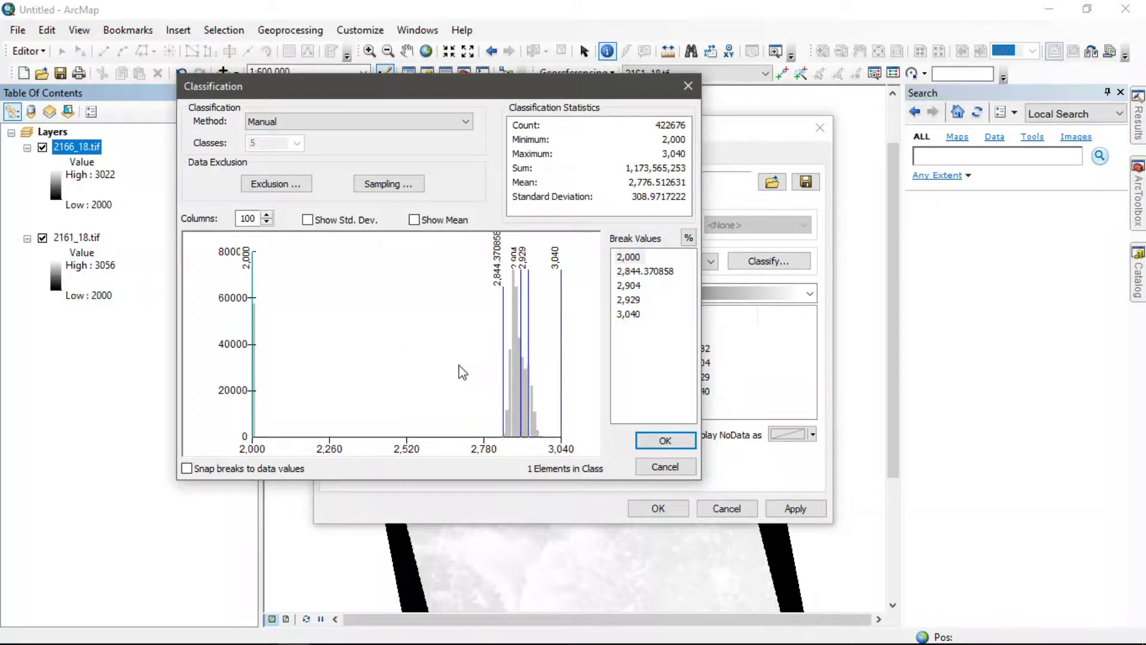
Lower the highest class break to about 3,022.49 and apply the manual classification to 2166_18.tif.
mouse_move(560, 334)
mouse_down()
mouse_move(541, 337)
mouse_move(558, 336)
mouse_up()
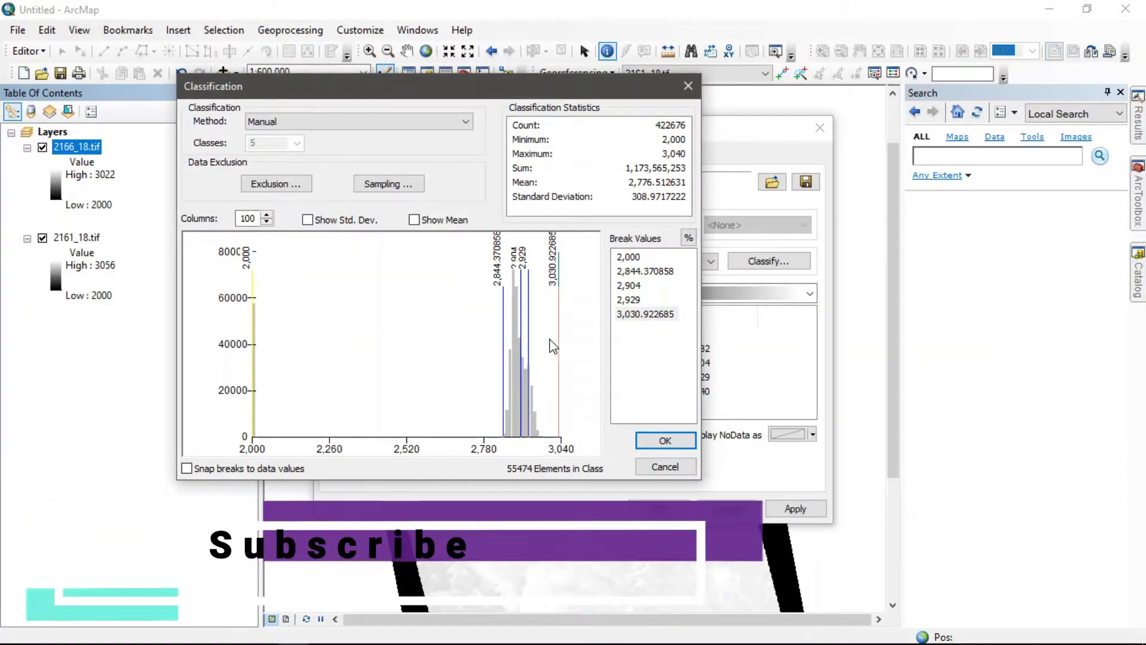
drag(558, 301, 541, 303)
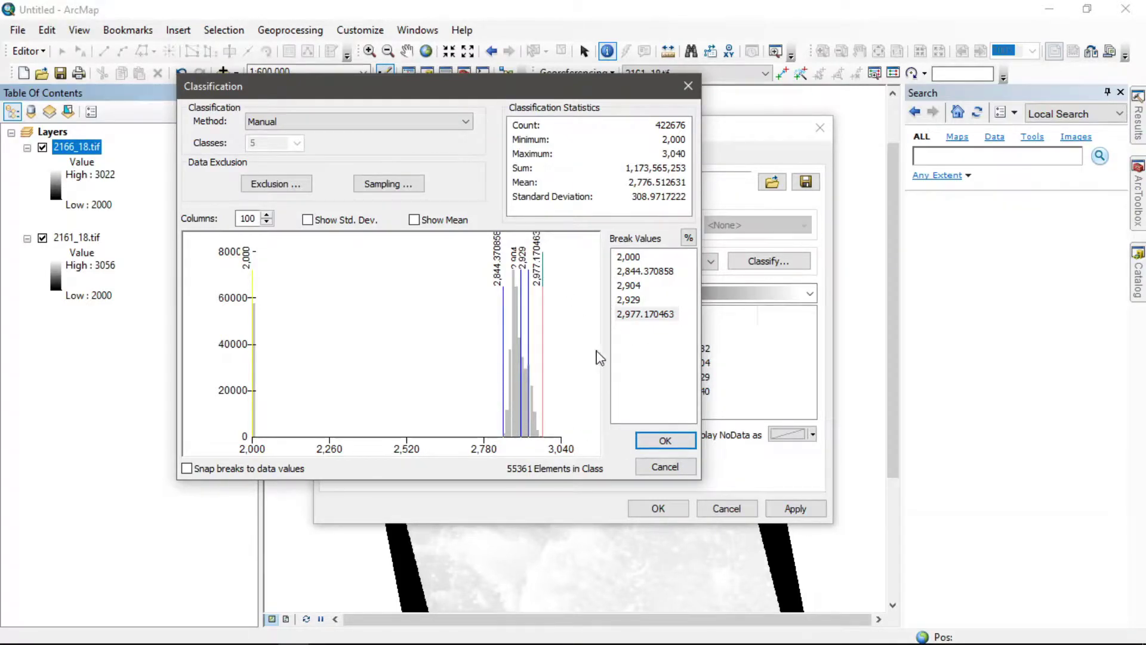
drag(543, 303, 556, 302)
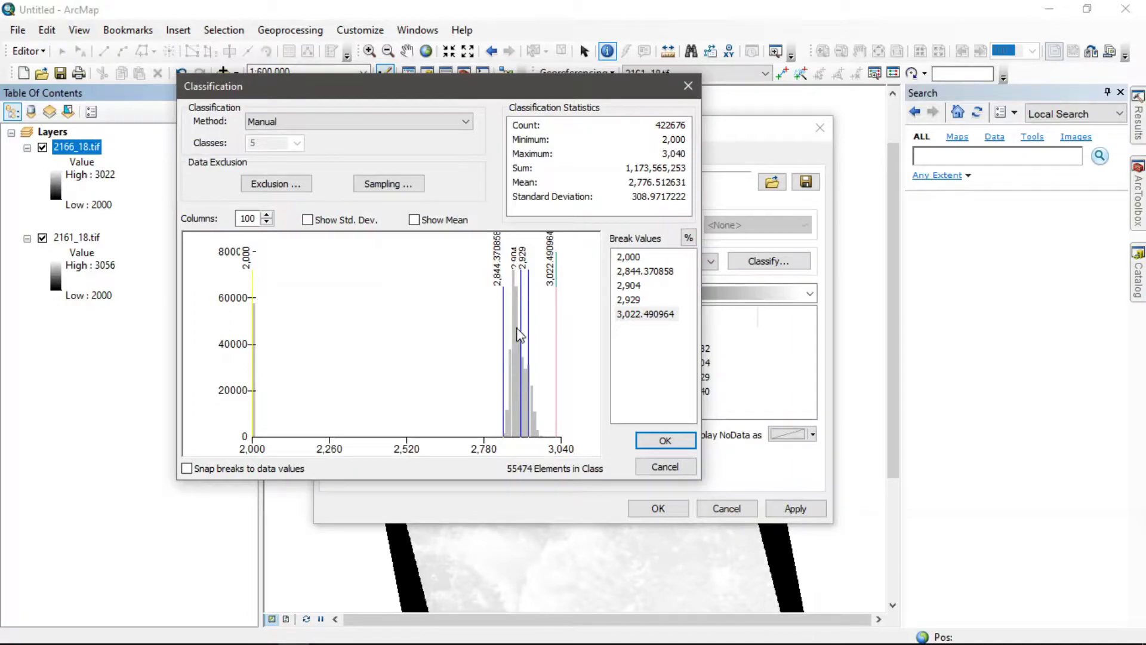
click(664, 440)
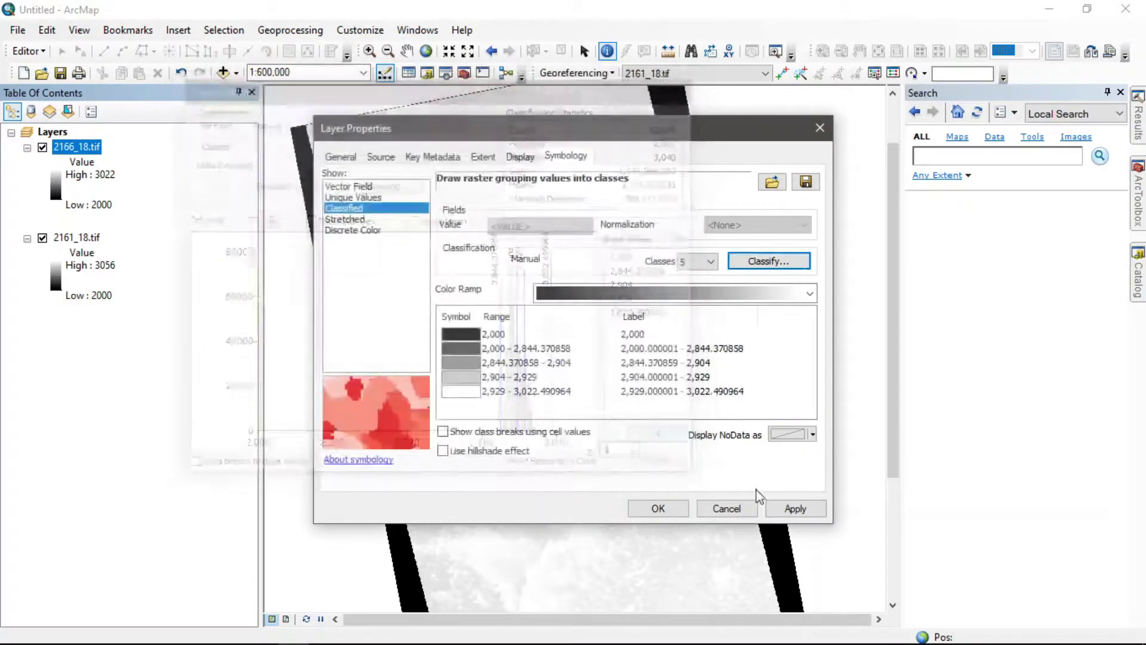
click(797, 508)
click(812, 131)
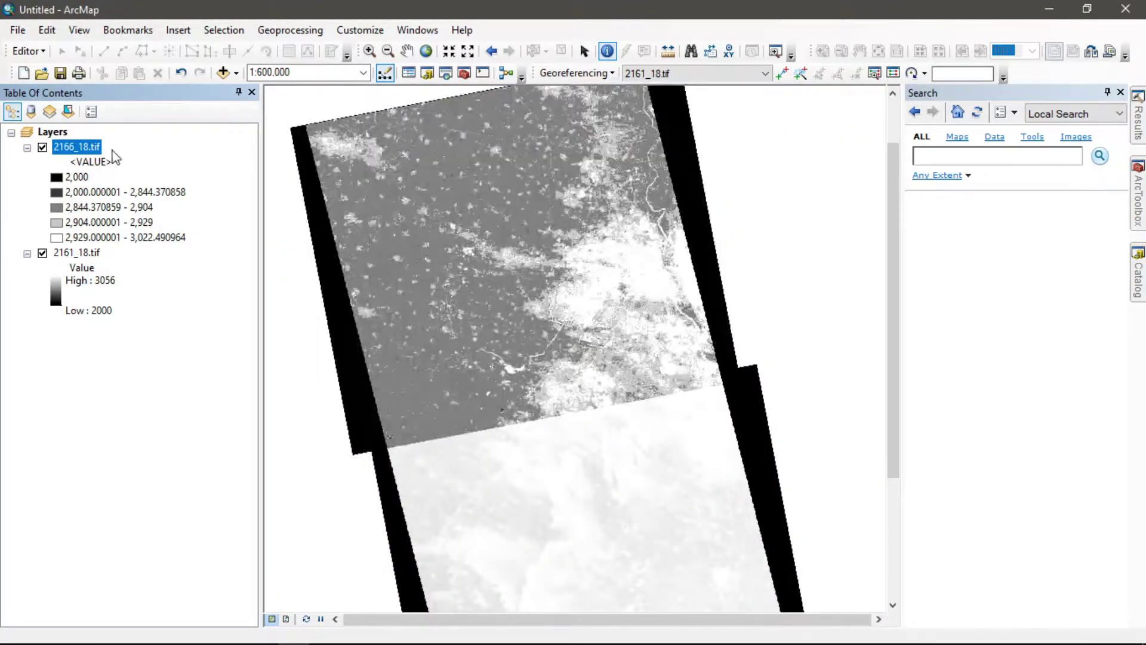
Change the symbology of 2166_18.tif back to Stretched and apply it.
right_click(85, 147)
click(217, 391)
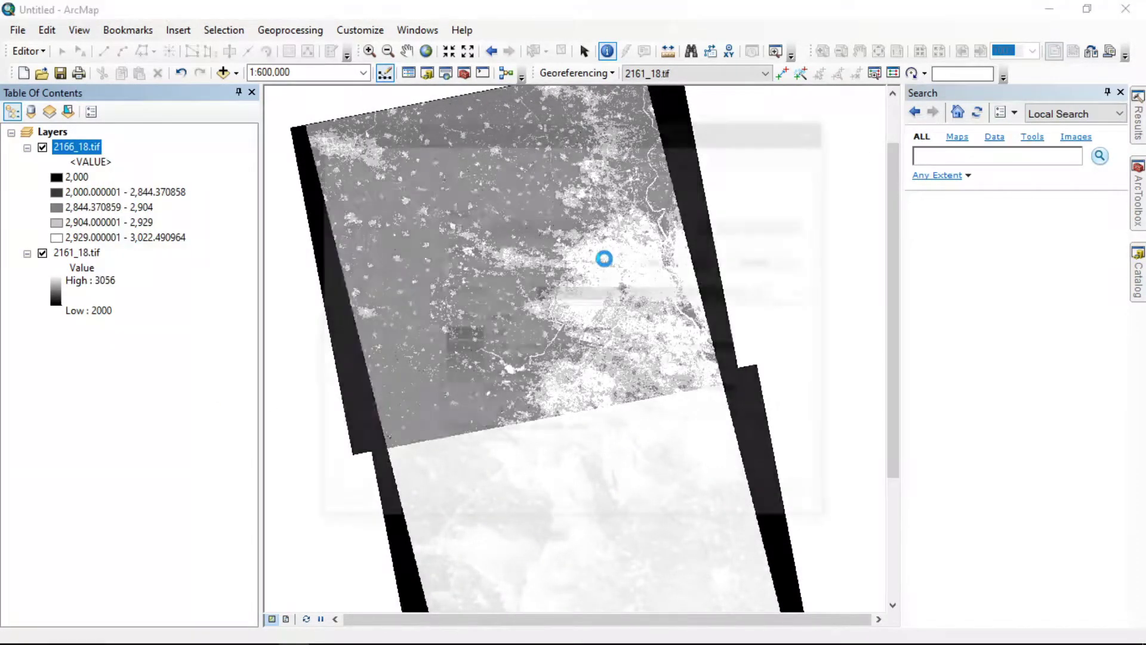
click(349, 220)
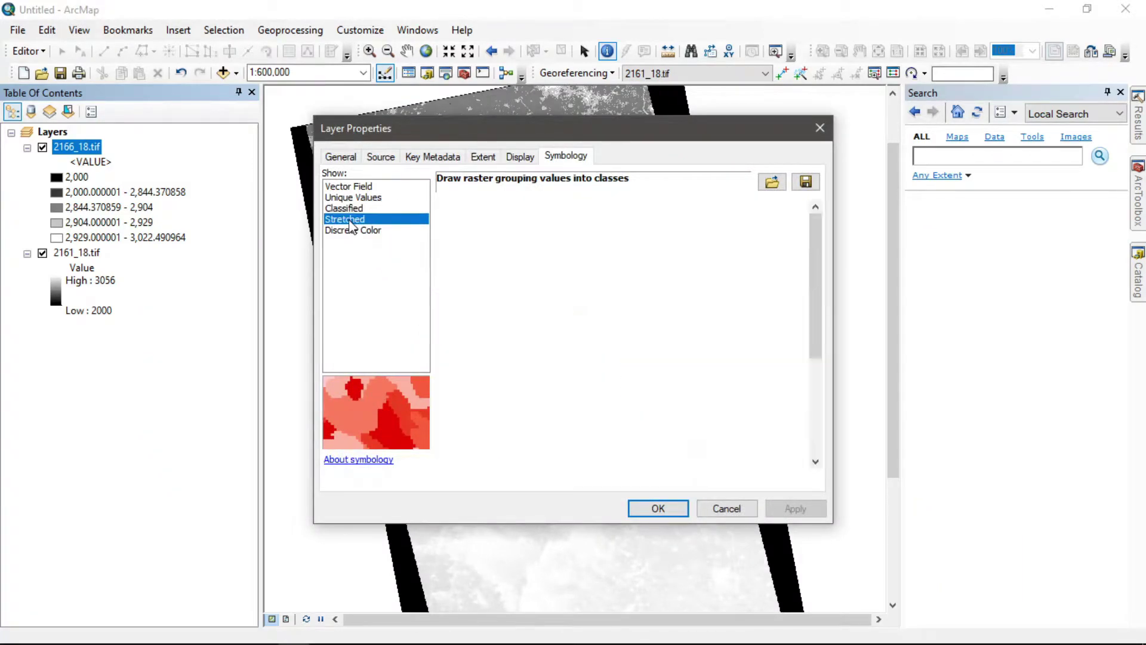
click(795, 508)
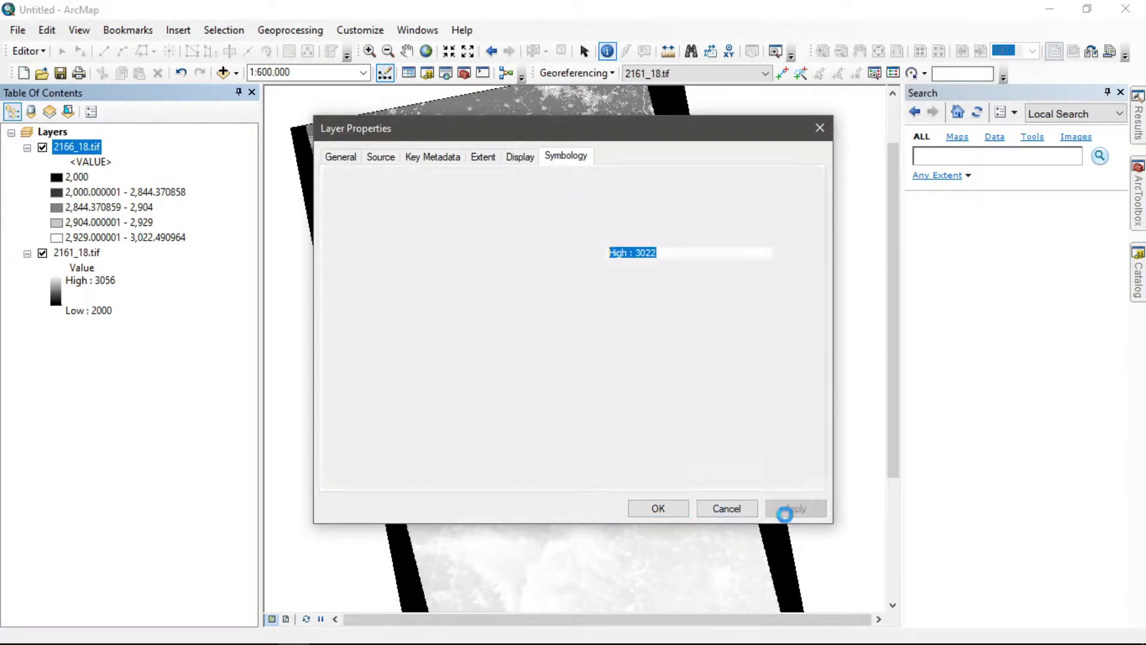
click(658, 507)
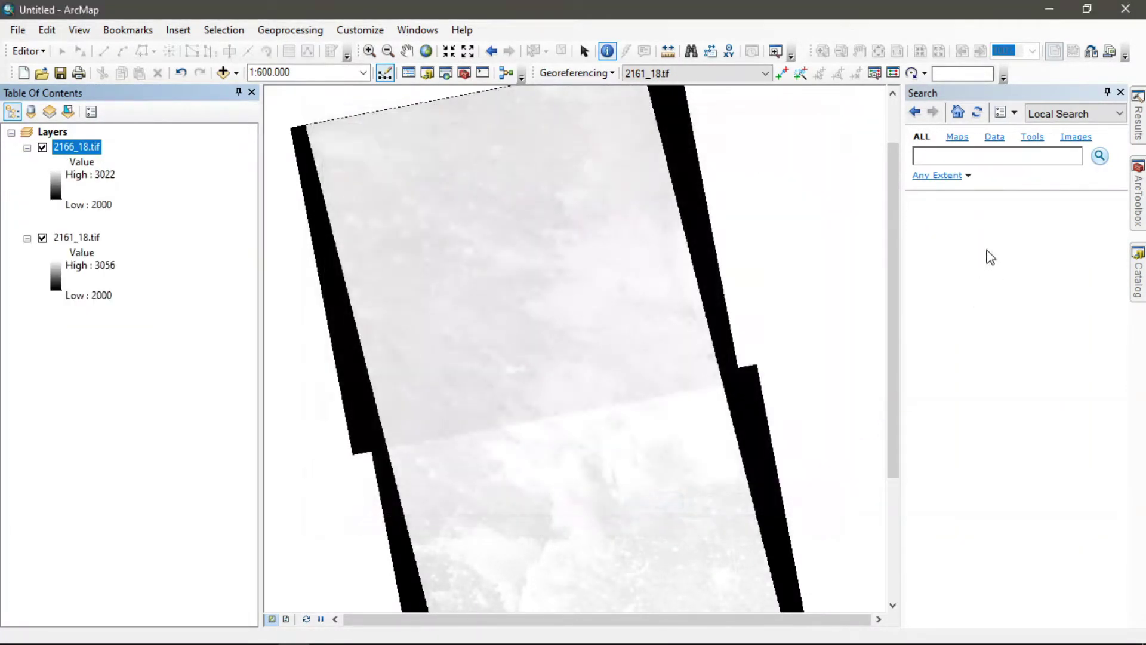
Search the tools for "raster calculator" and open the Spatial Analyst Raster Calculator.
click(981, 155)
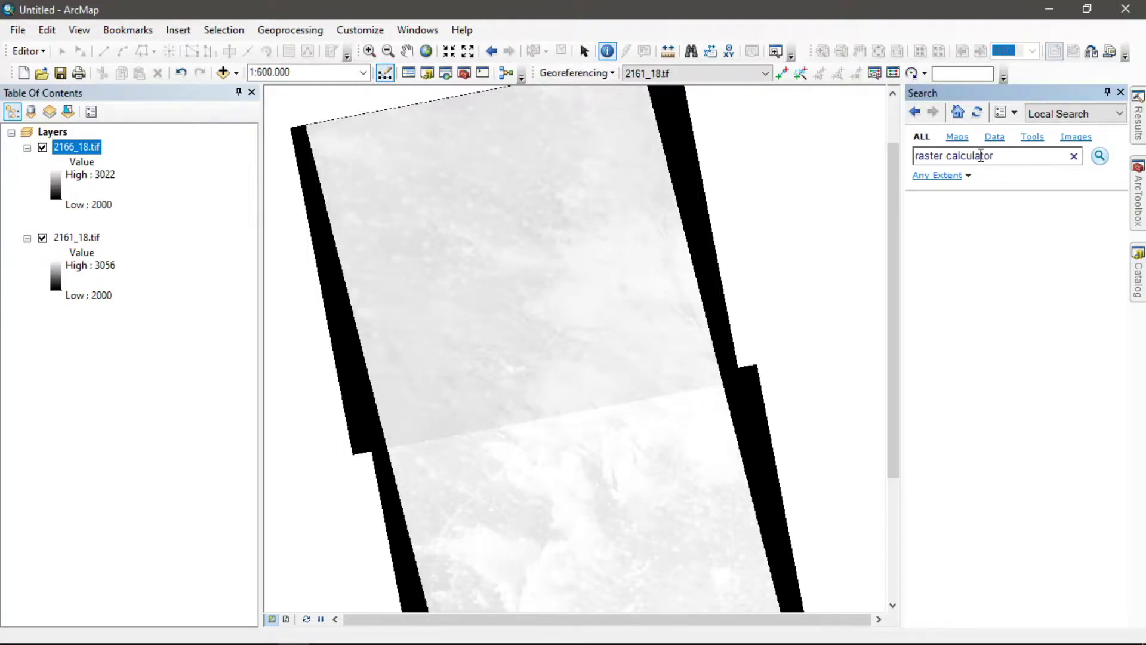
key(Return)
click(976, 267)
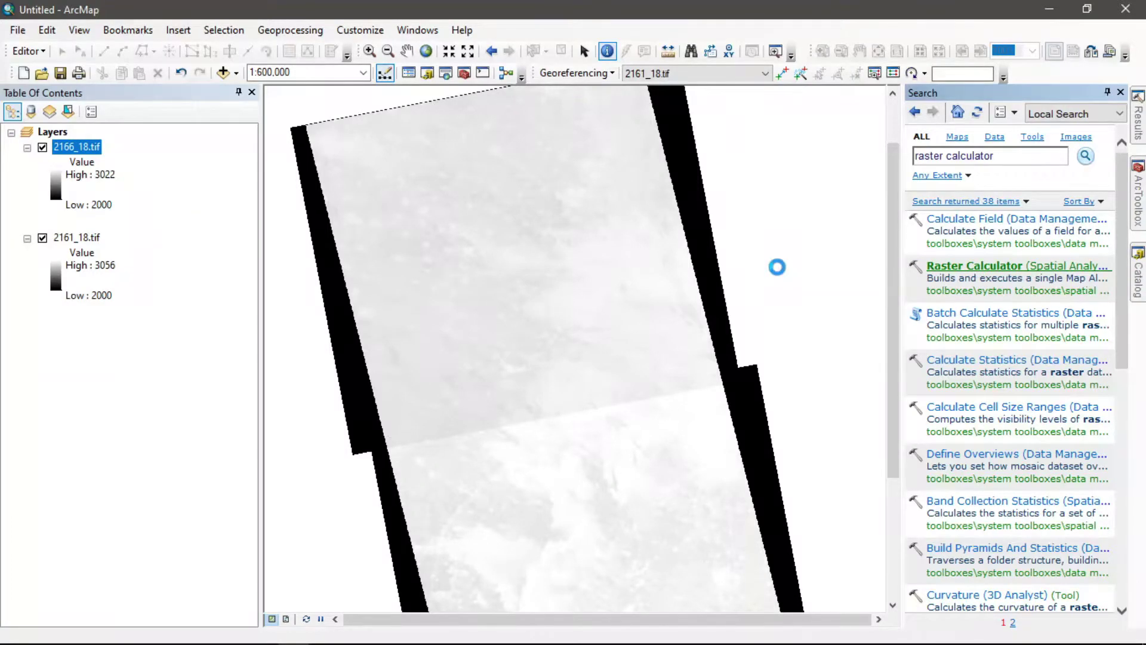
drag(438, 136, 511, 120)
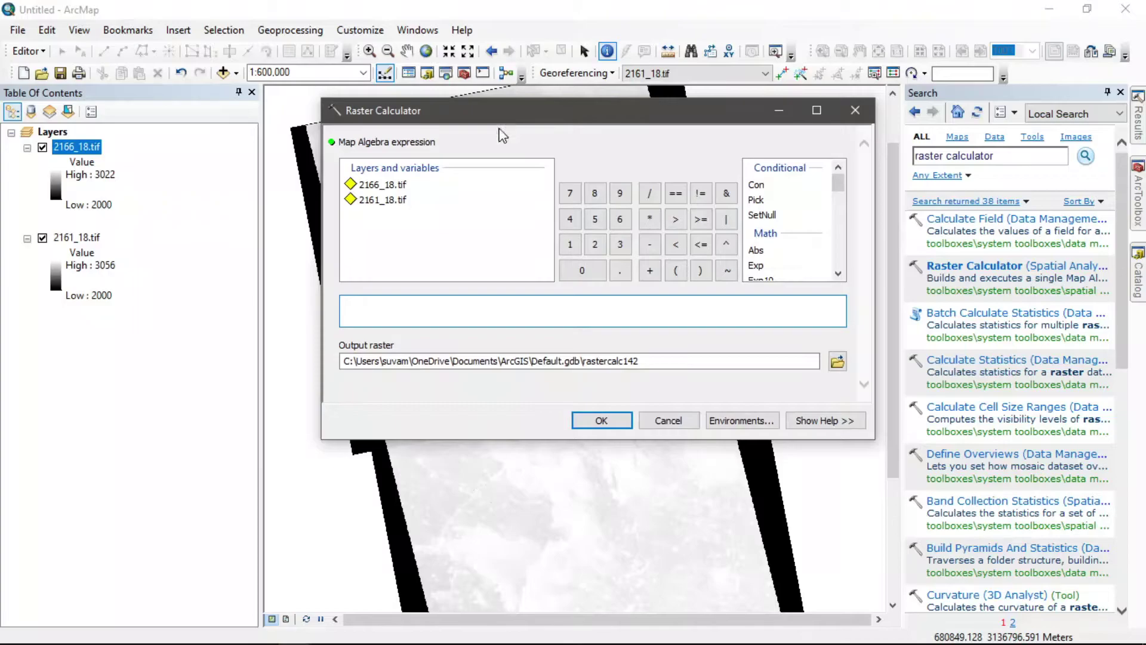
Build the map algebra expression SetNull("2166_18.tif"<2500,"2166_18.tif").
double_click(766, 215)
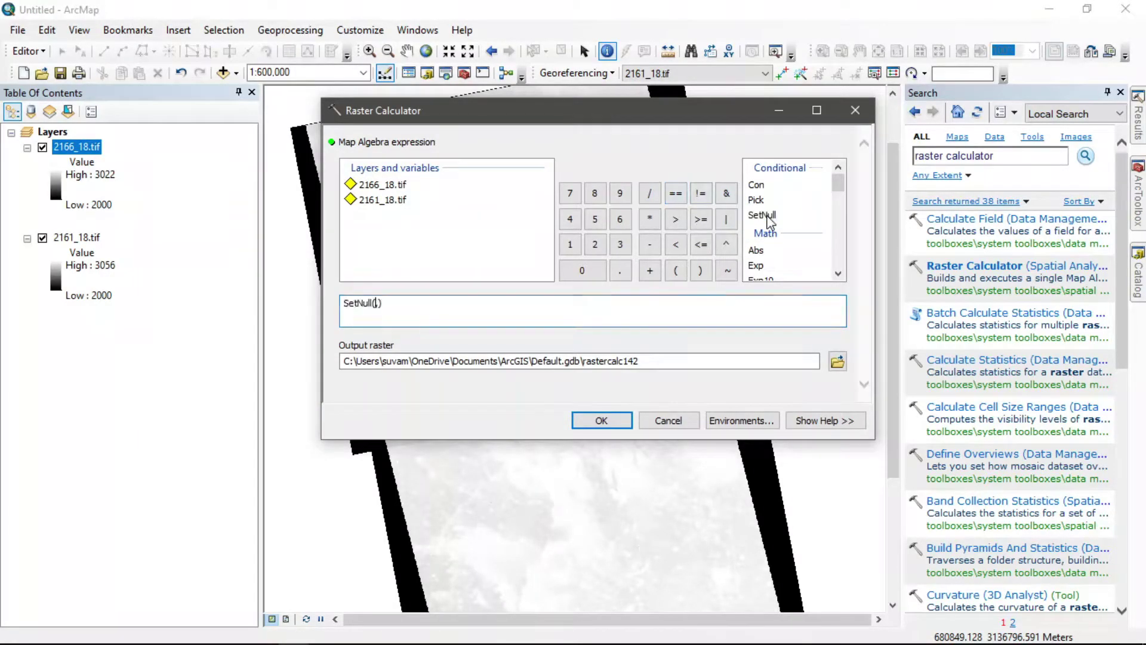
double_click(389, 185)
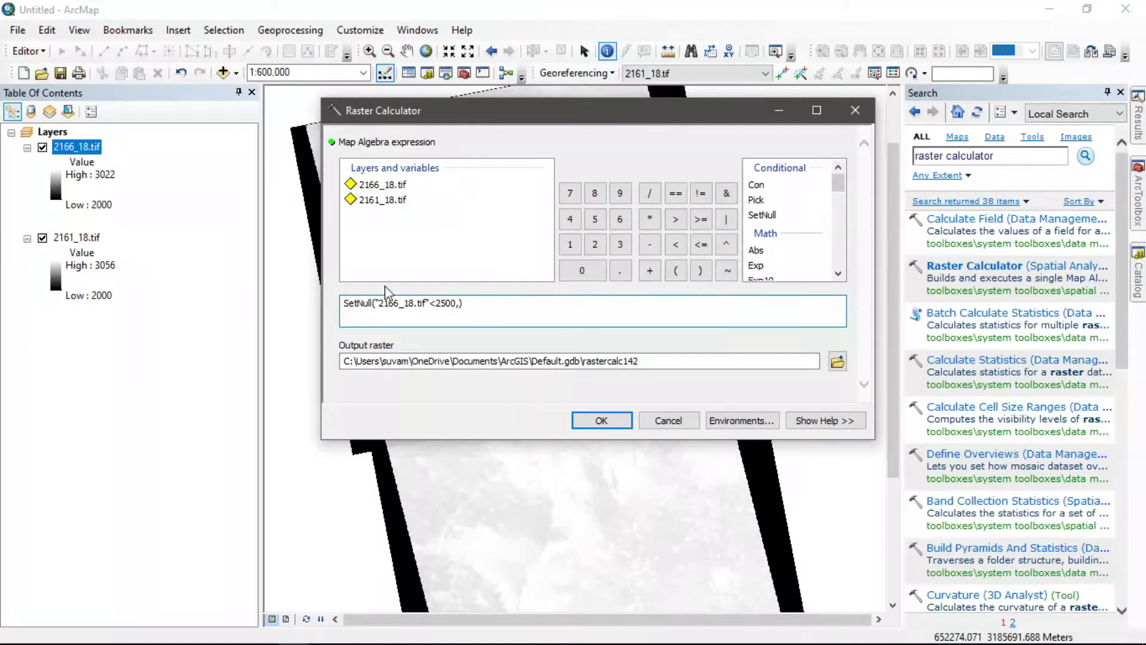
double_click(388, 186)
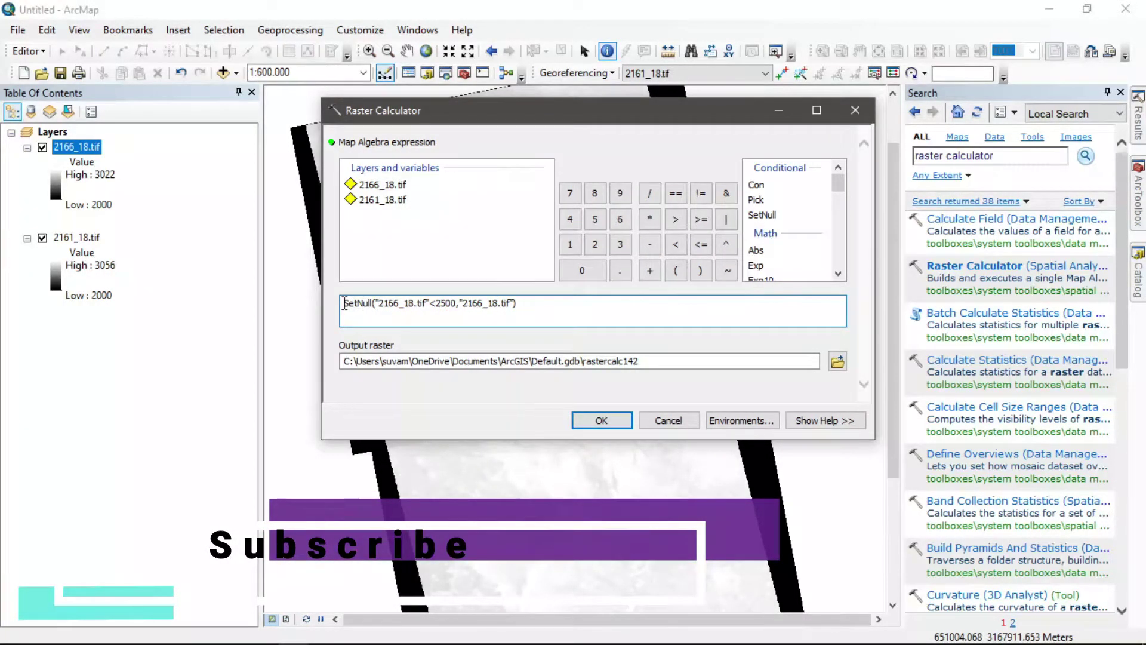
drag(345, 303, 370, 306)
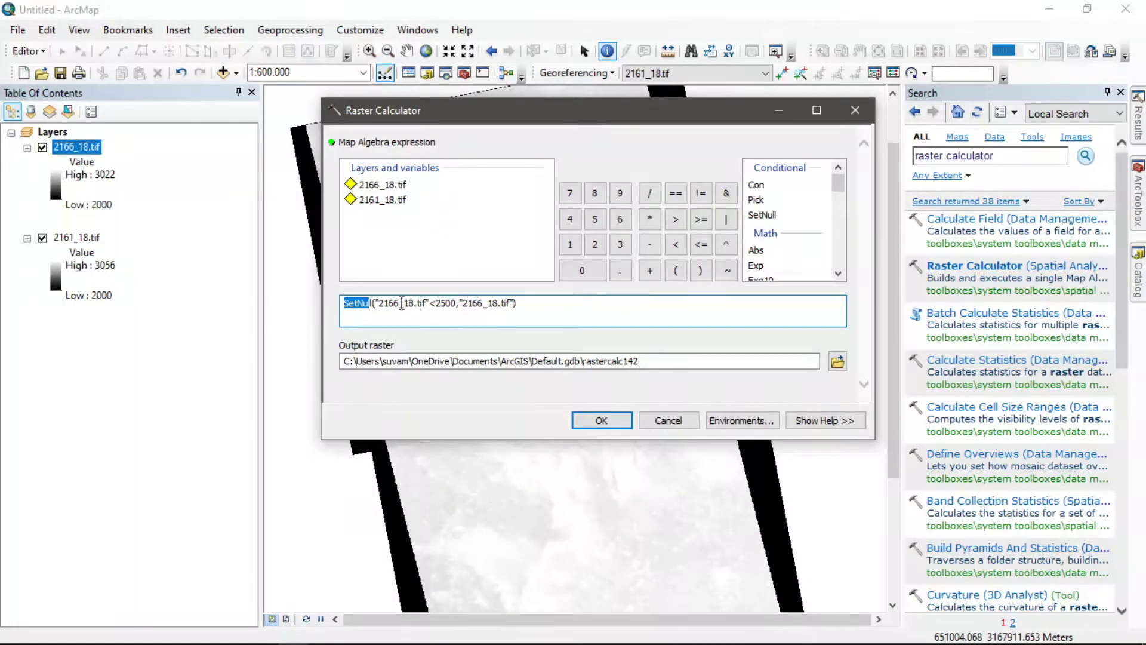
click(384, 303)
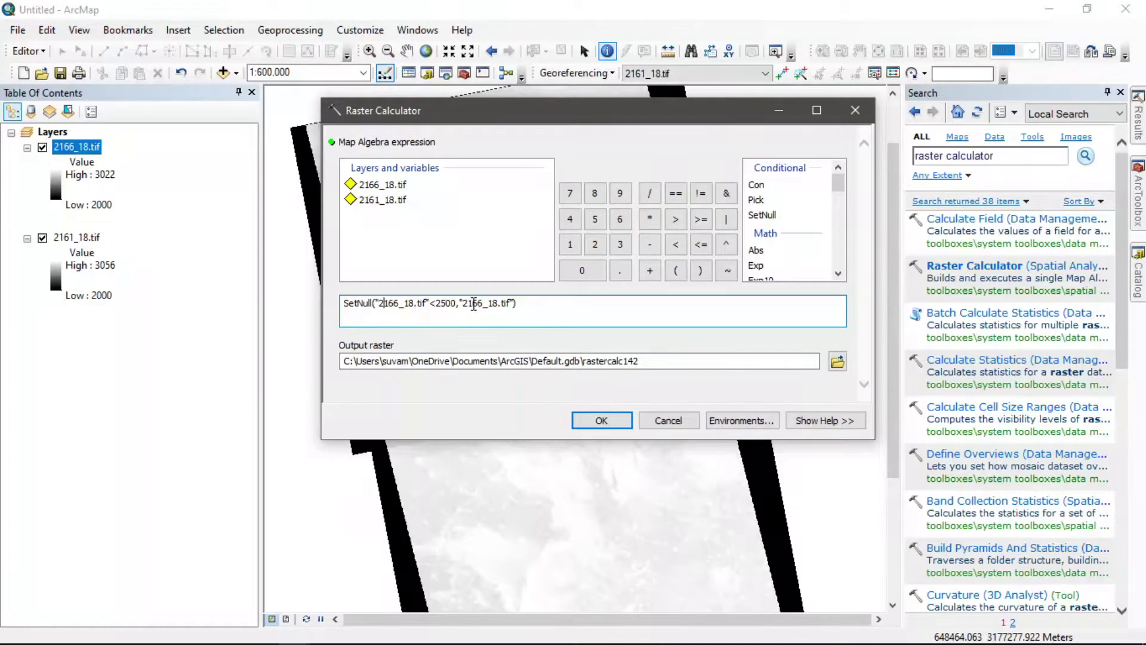
Set the output raster to 2161_18_null1.tif in the desktop folder ASTER_NIGHT\Envi_mosaic and run the calculation.
click(837, 361)
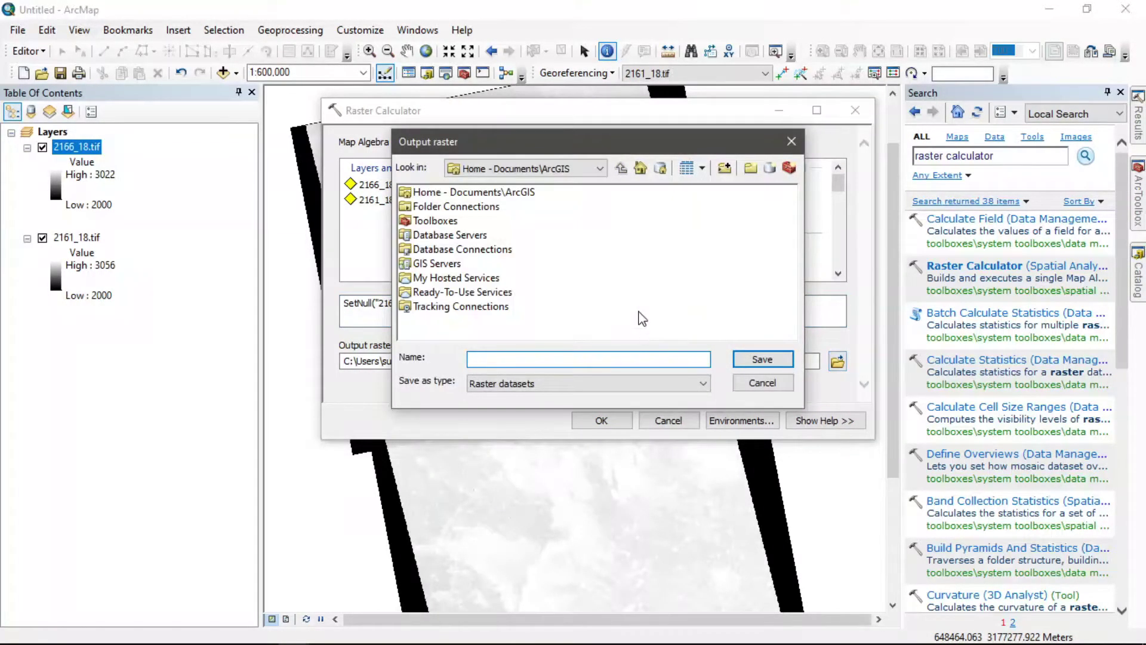
click(431, 208)
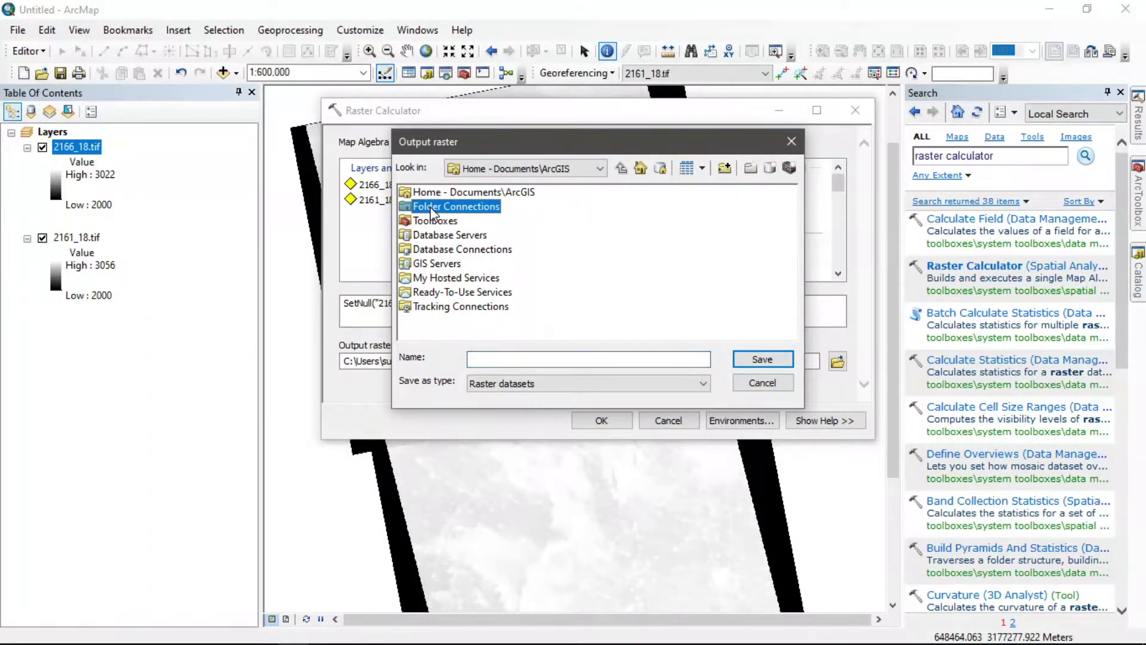
double_click(431, 209)
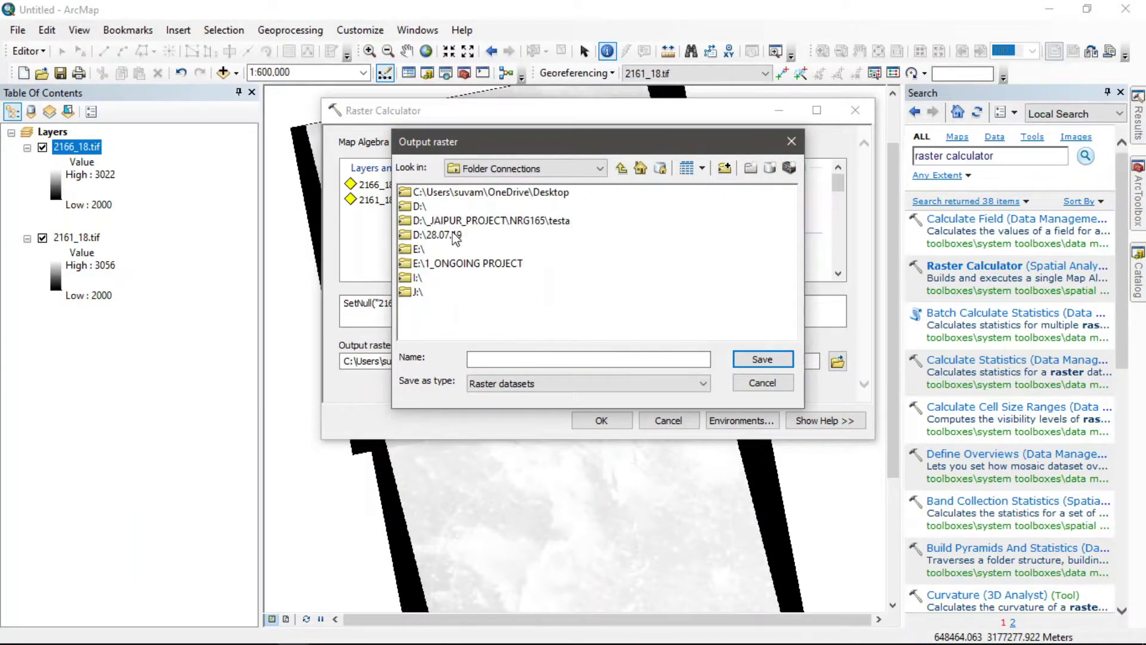
click(545, 193)
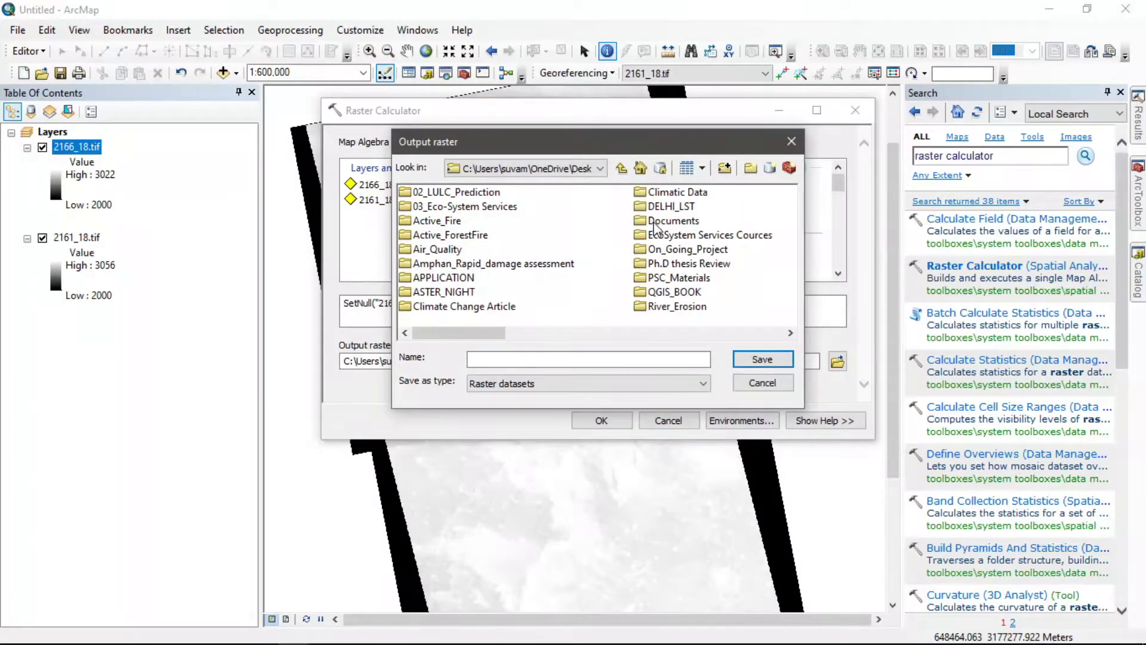
double_click(443, 292)
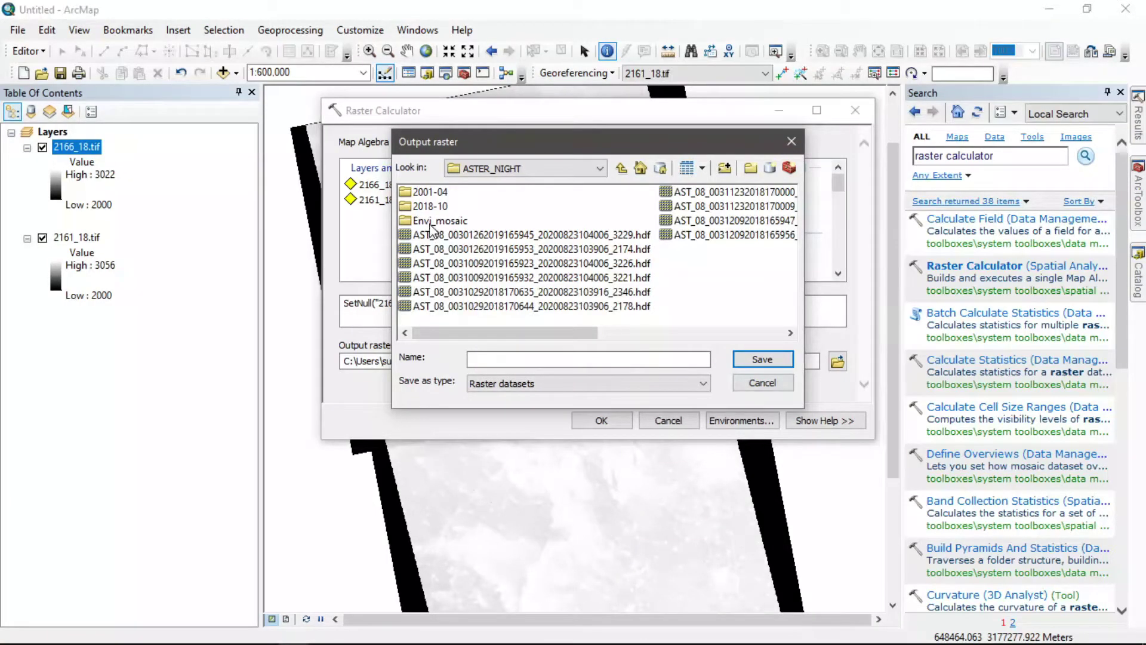
double_click(433, 221)
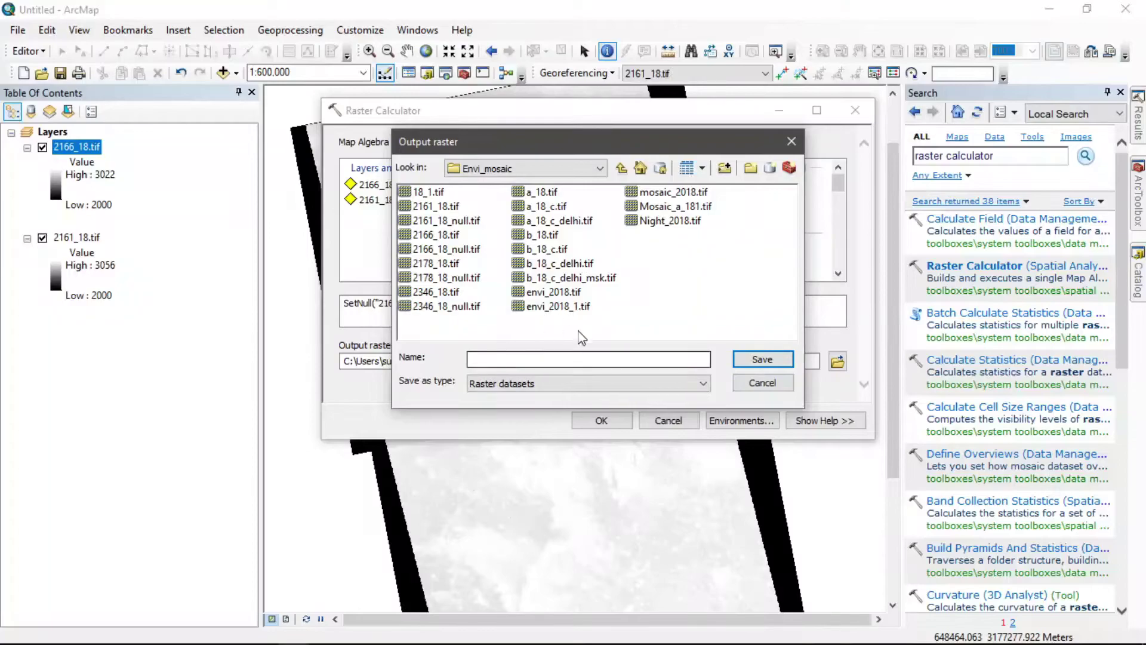
click(450, 221)
click(528, 361)
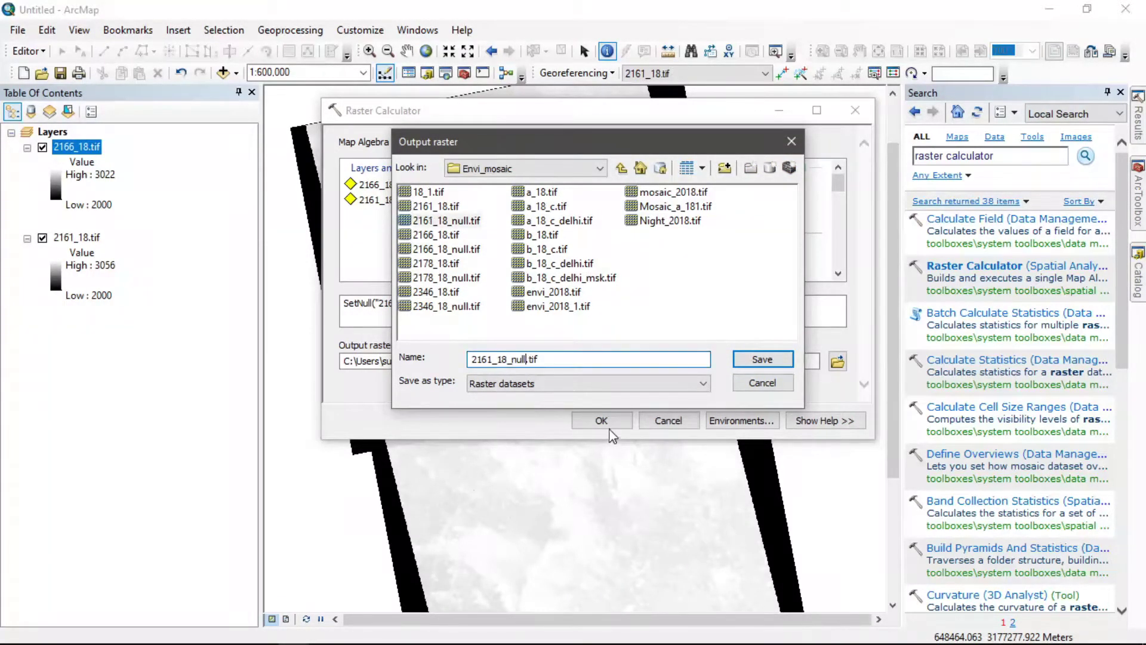
text(1)
click(767, 361)
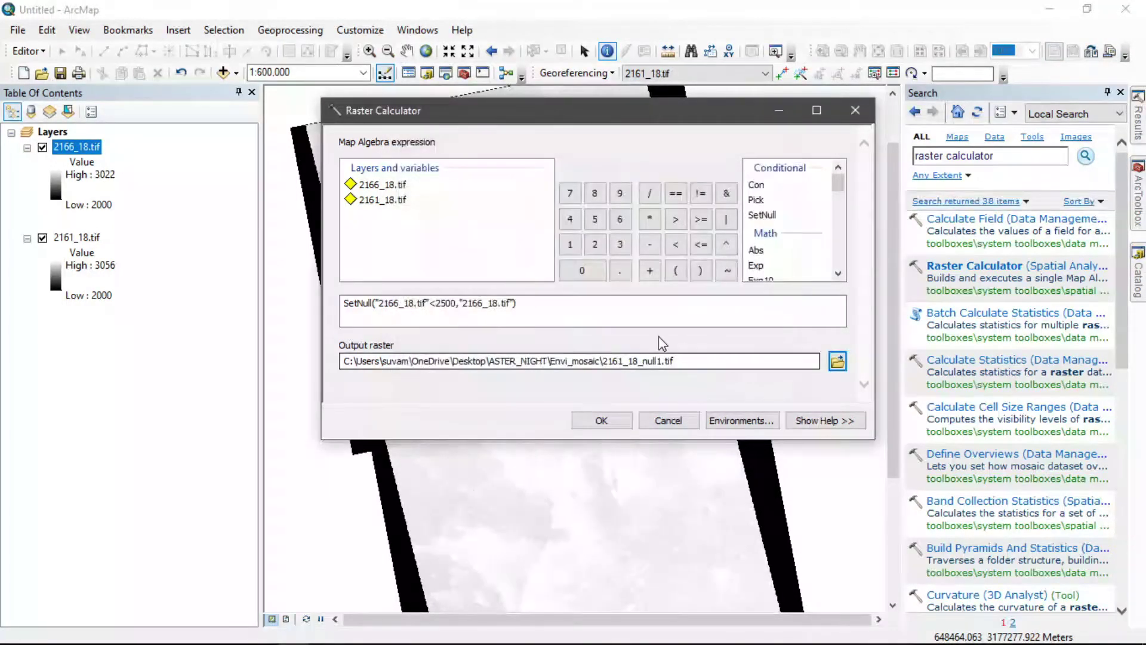
click(608, 421)
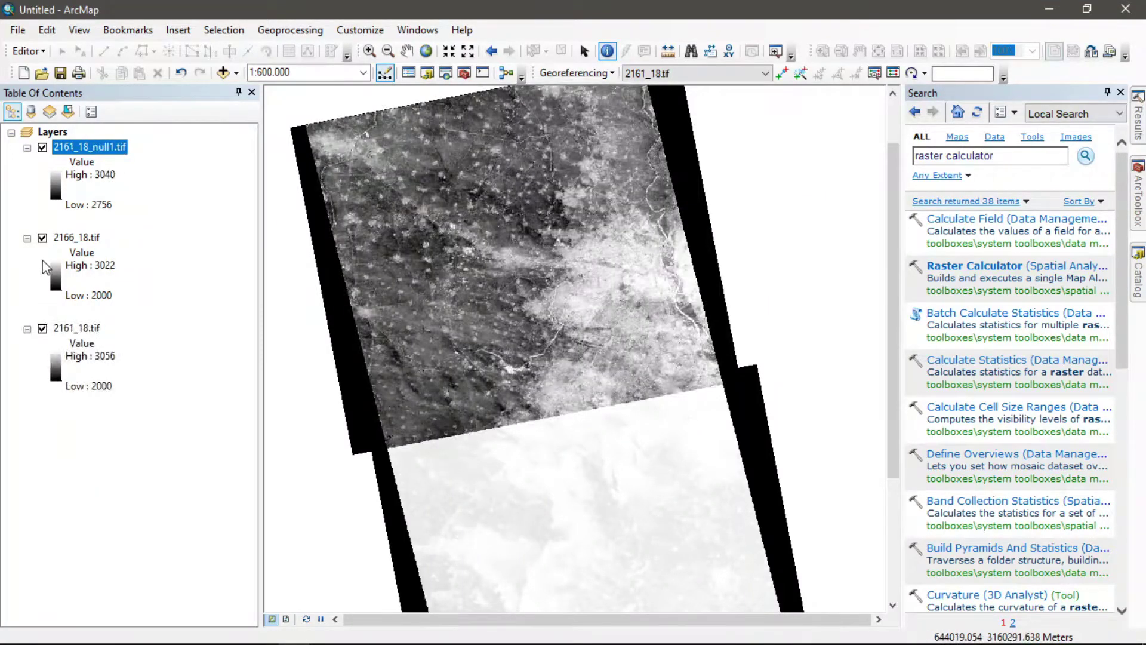
Hide 2161_18.tif and compare the edges of 2161_18_null1.tif with 2166_18.tif hidden and shown.
click(43, 329)
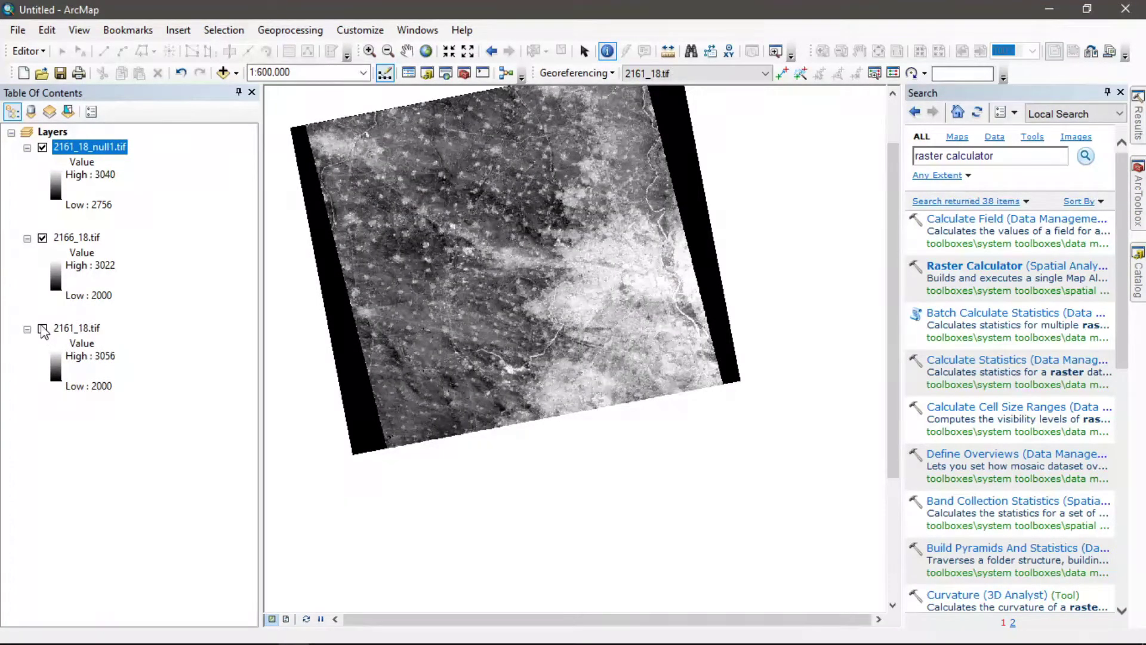
click(42, 239)
scroll(287, 295, up, 2)
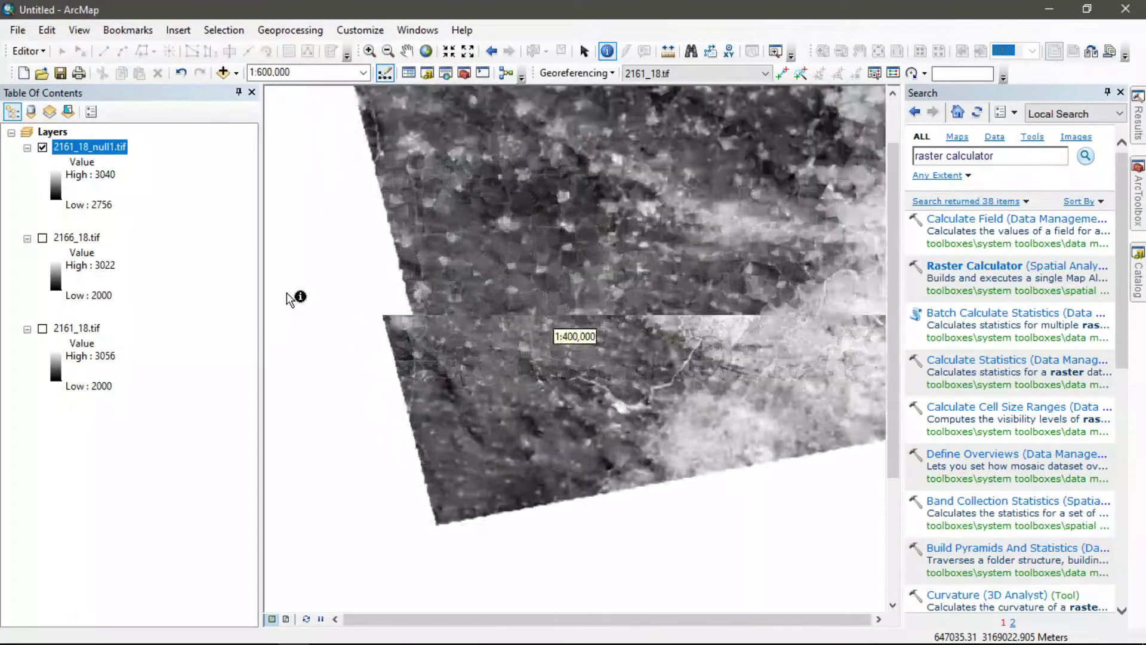
scroll(481, 313, up, 2)
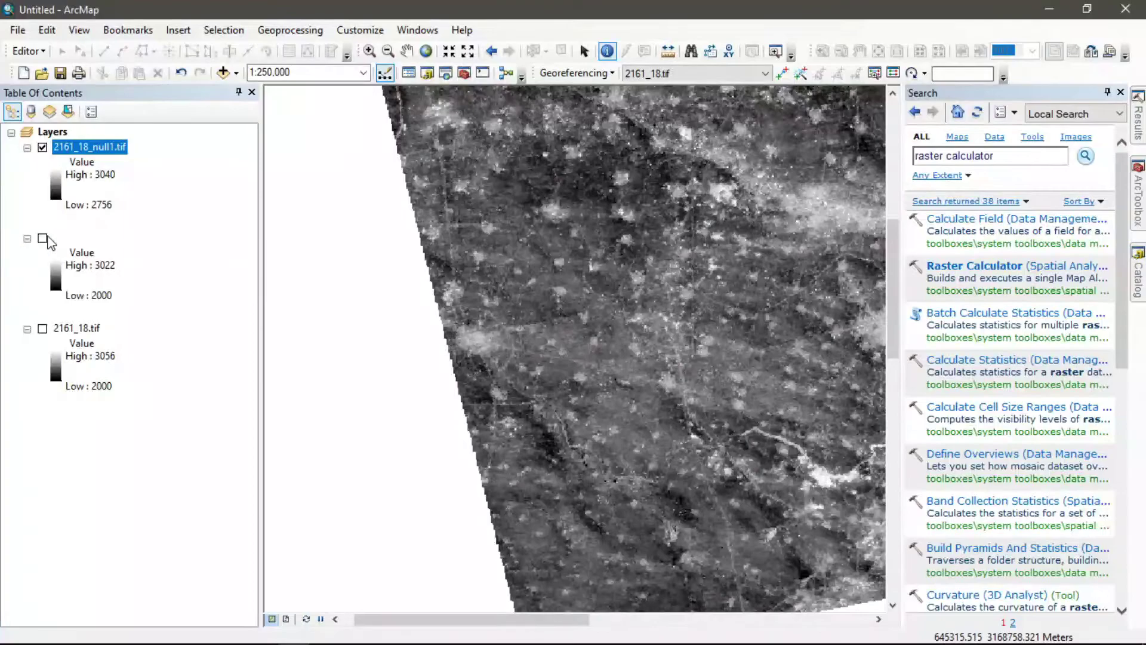
click(42, 239)
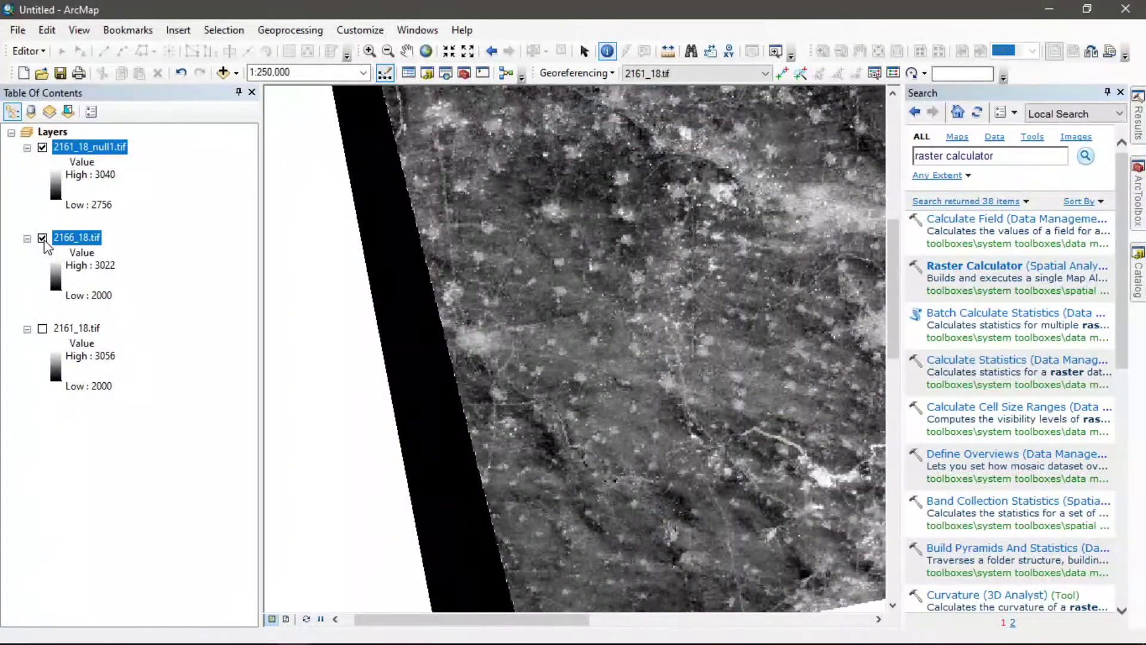
scroll(365, 300, down, 2)
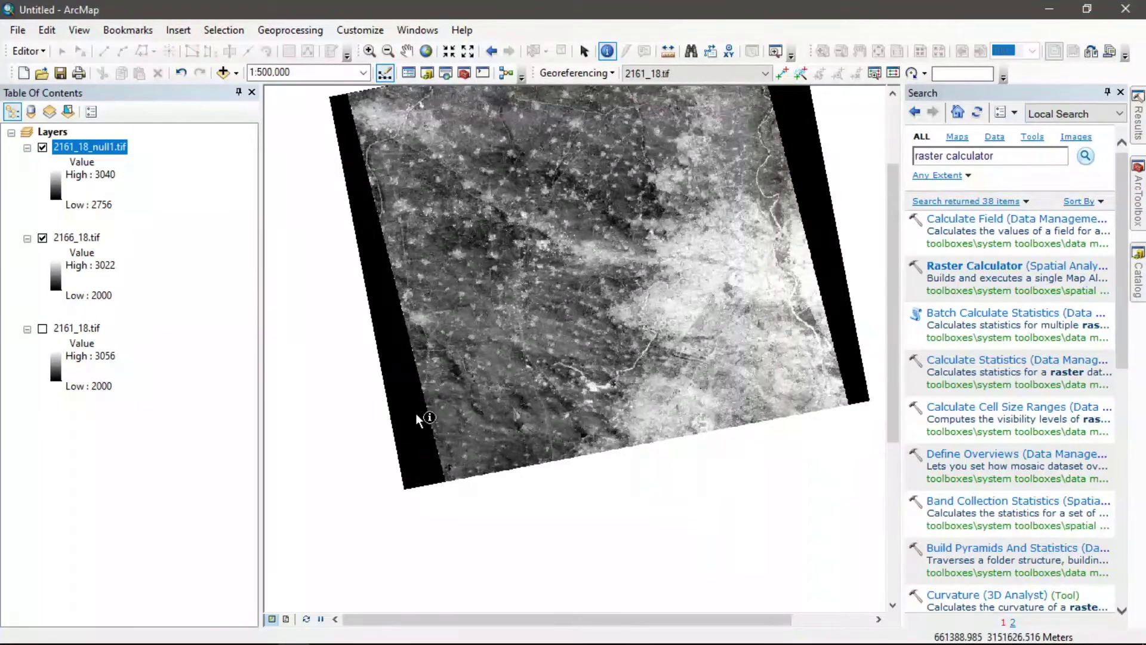
Display only 2161_18.tif by hiding the other two rasters, and bring it into the map view.
click(42, 238)
click(42, 147)
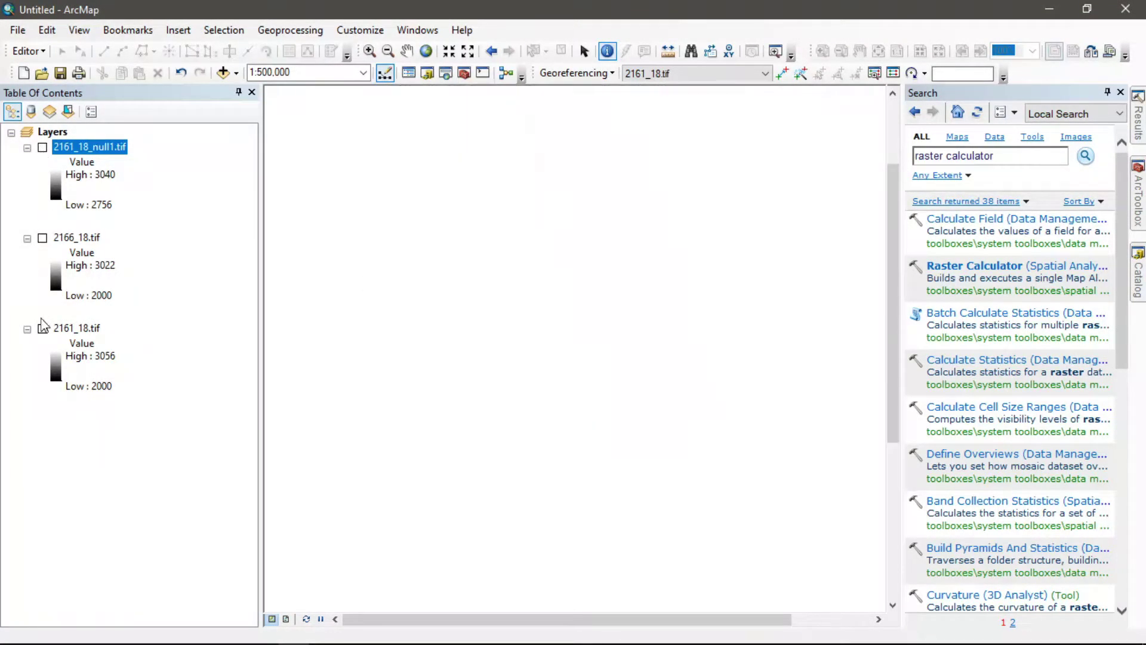
click(43, 328)
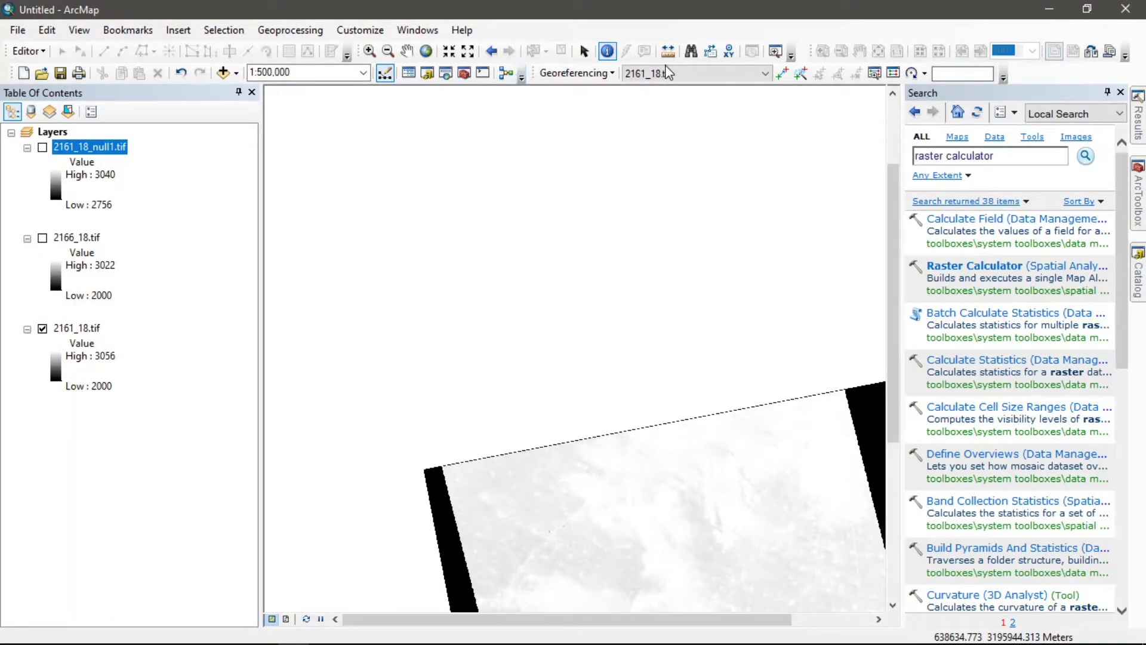
click(407, 51)
drag(662, 495, 504, 258)
drag(548, 359, 573, 343)
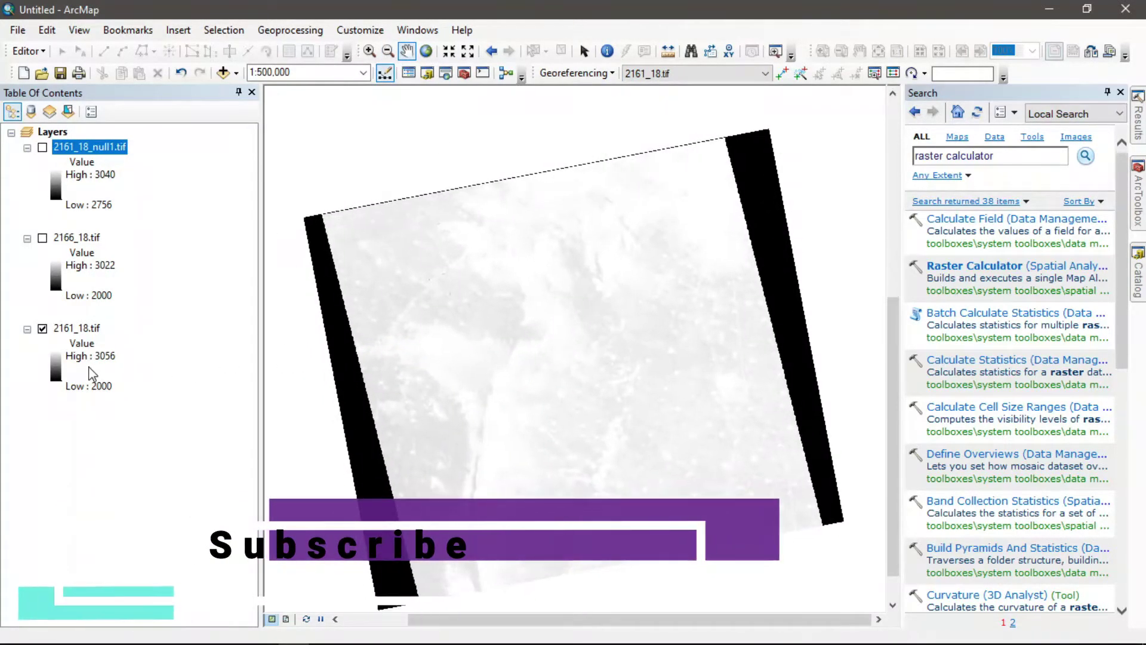
Set the symbology of 2161_18.tif to Classified and compute the required histogram.
right_click(89, 330)
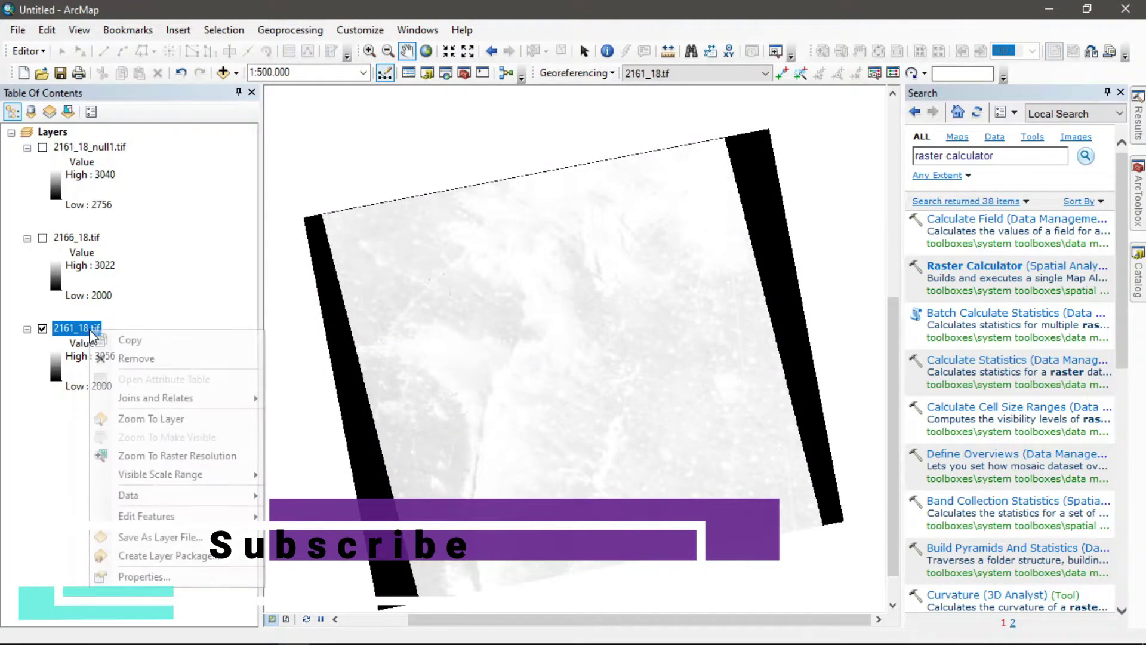
click(149, 576)
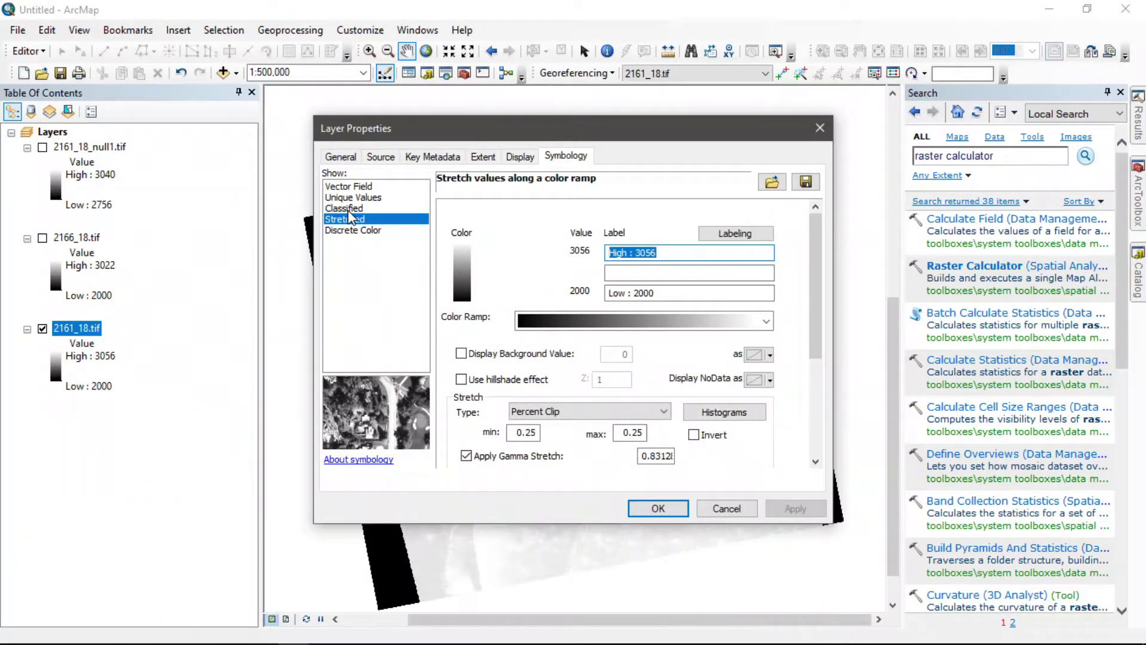
click(345, 208)
click(640, 392)
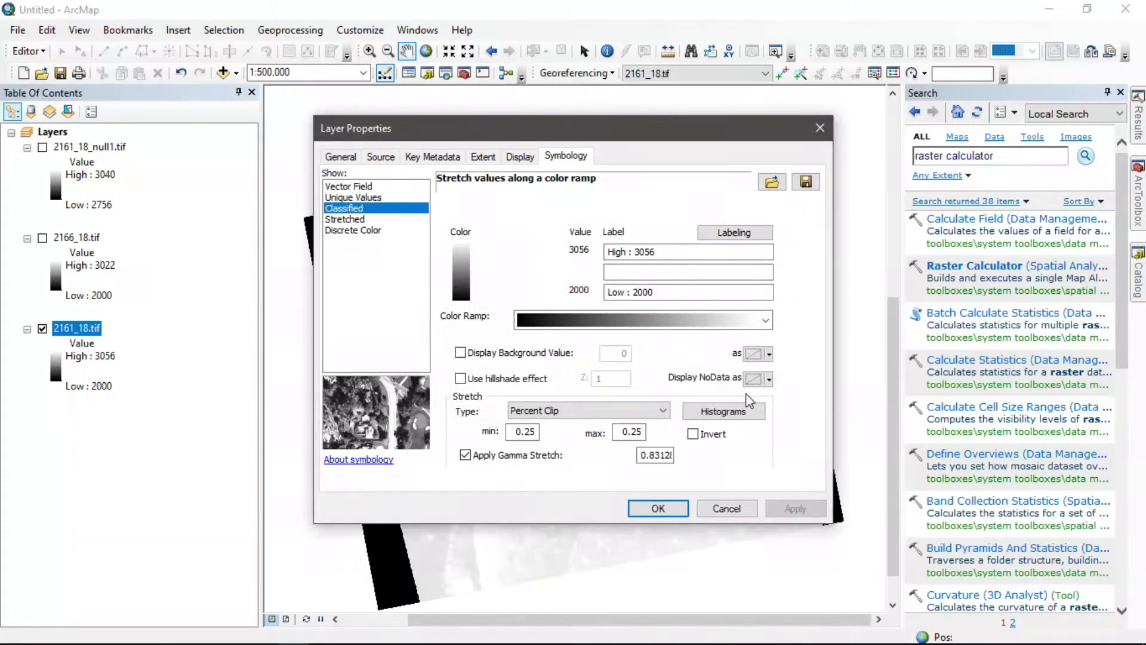
Try lowering the second class break of 2161_18.tif to about 2,817.23 in the histogram, then dismiss the classification.
click(768, 263)
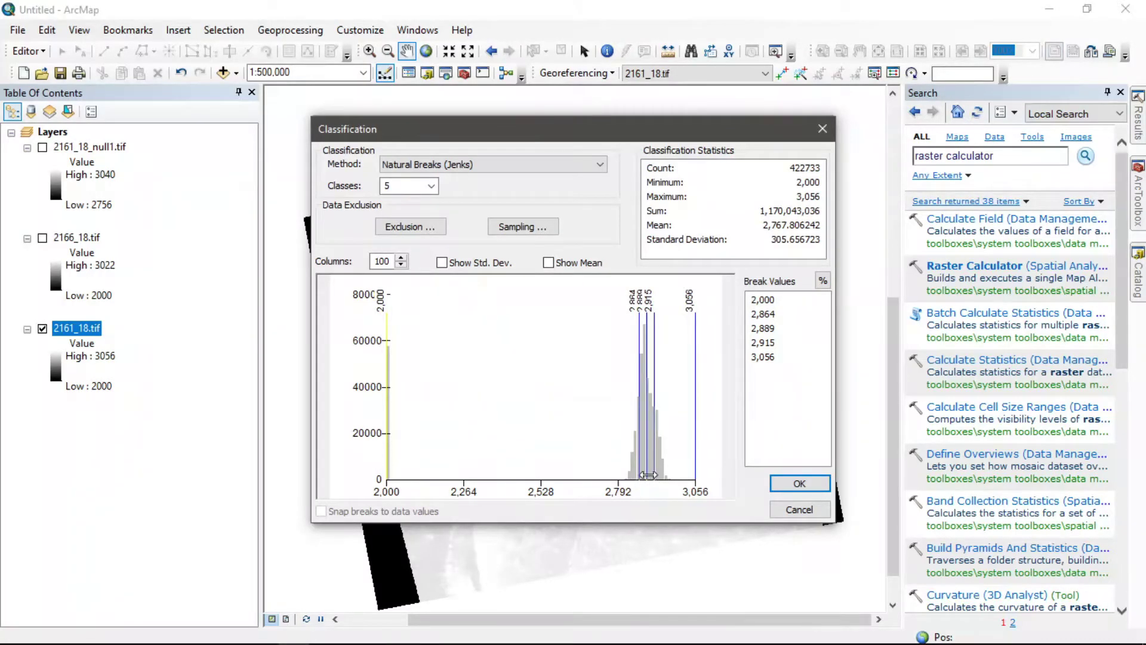
drag(640, 354, 626, 343)
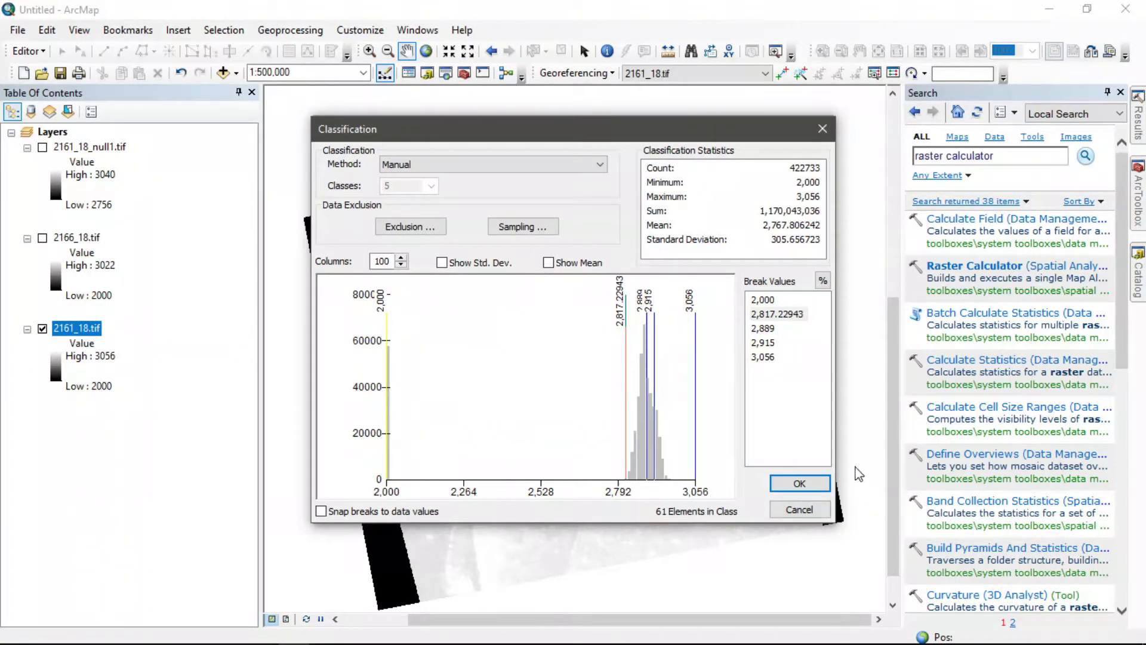
click(821, 127)
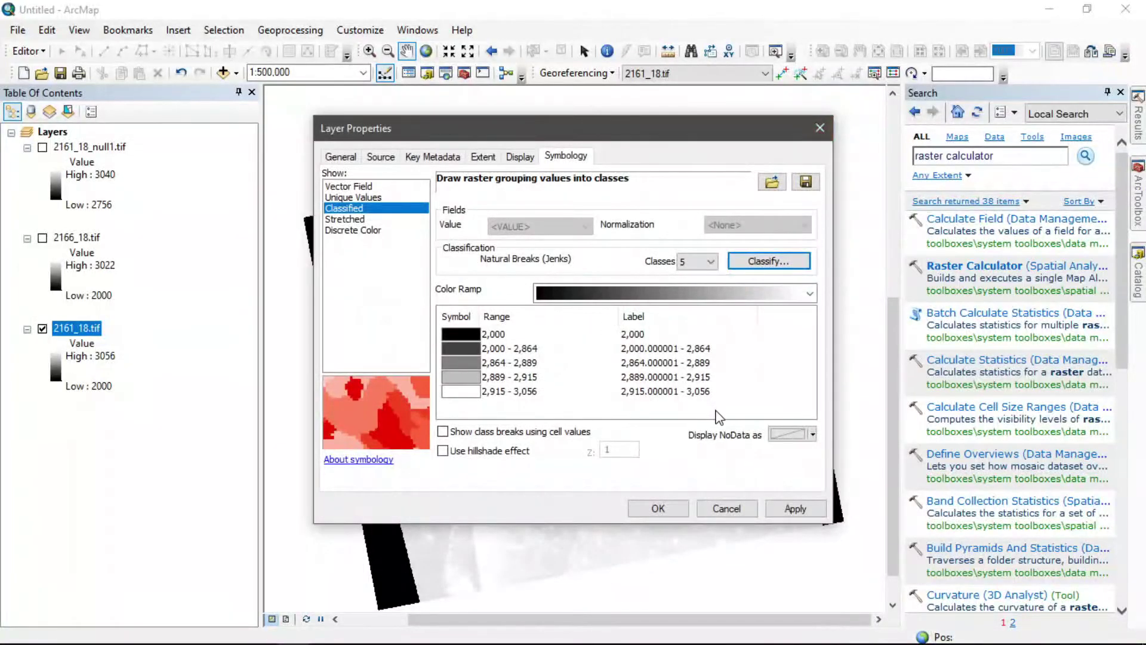
Close the layer properties and build the Raster Calculator expression SetNull("2161_18.tif"<2500,"2161_18.tif").
click(812, 118)
click(970, 265)
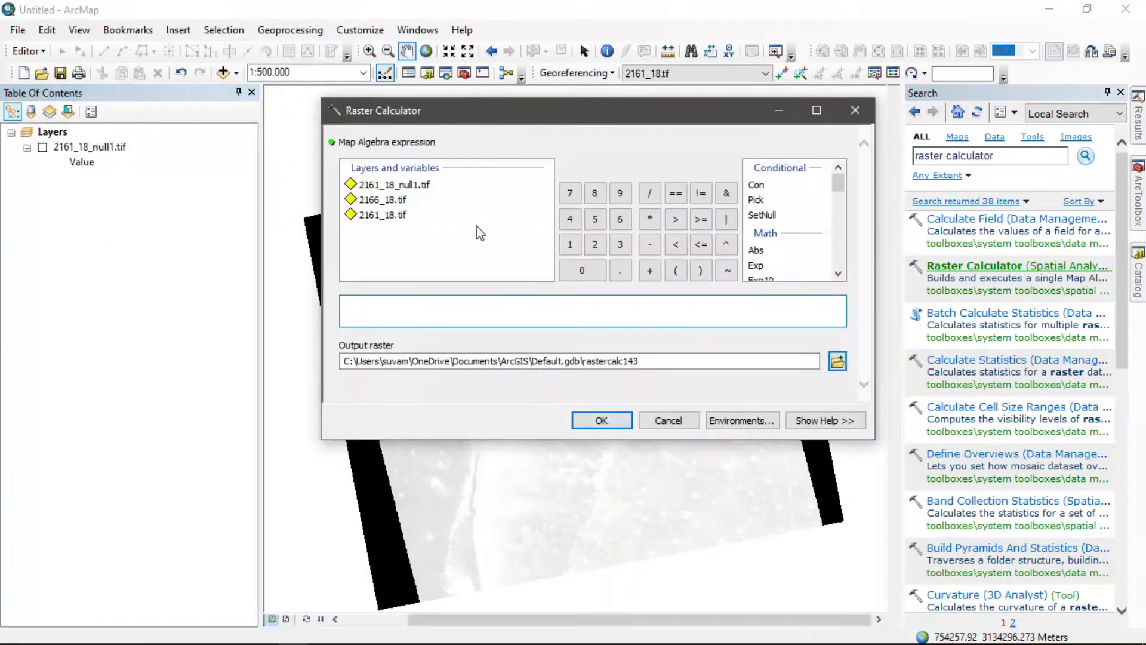
double_click(762, 214)
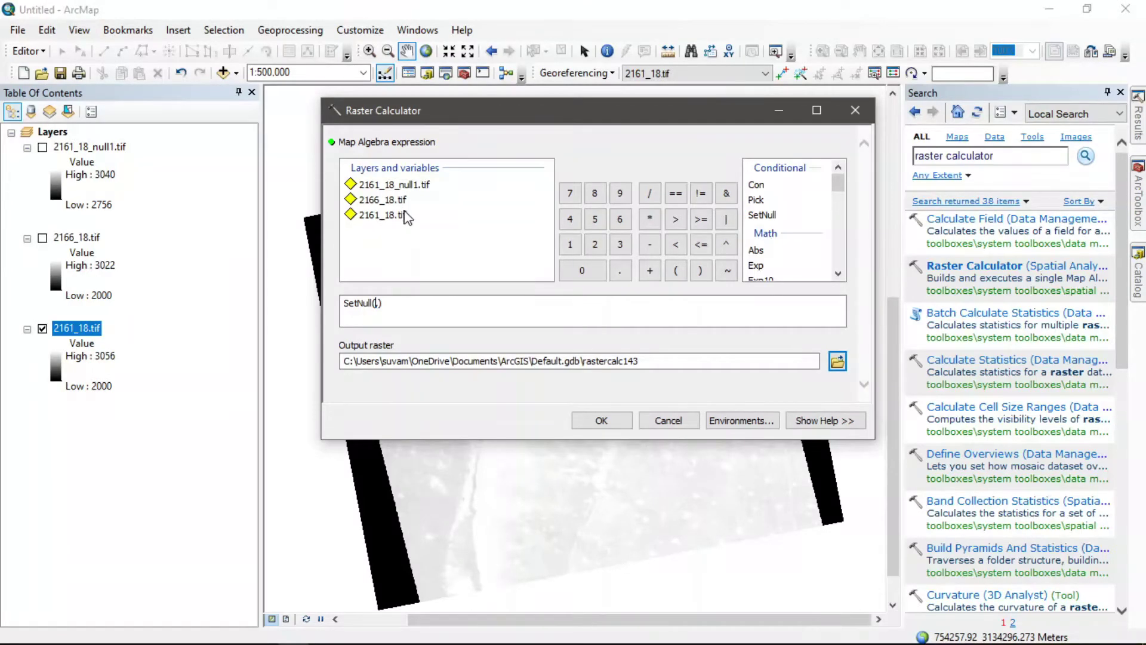
double_click(382, 215)
text(<2500,)
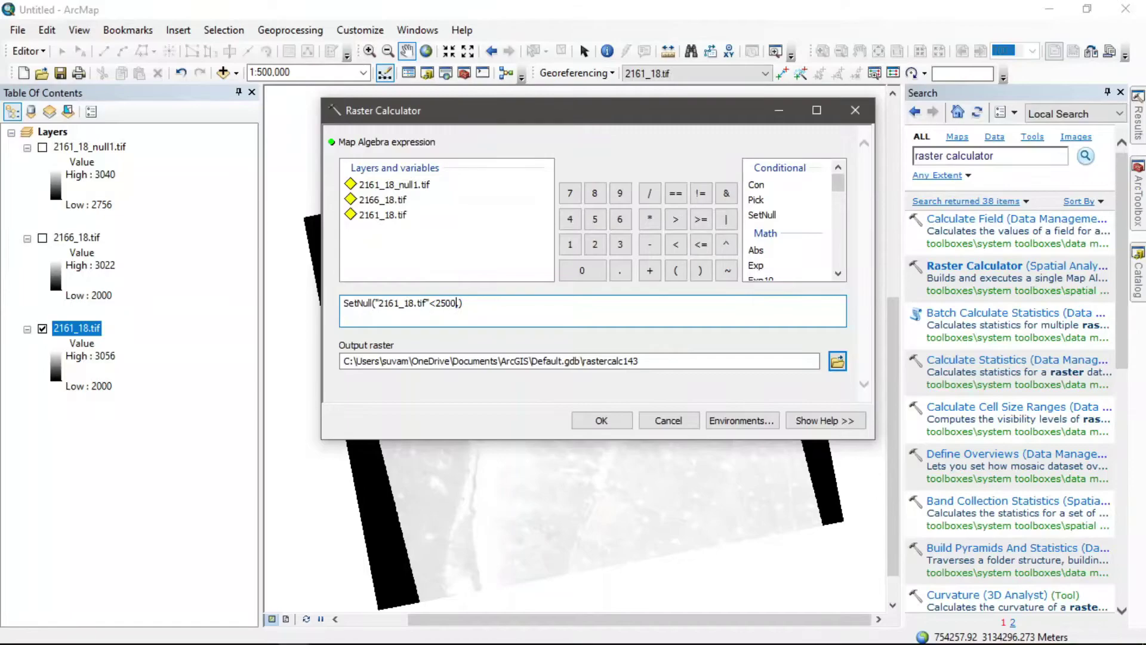
double_click(385, 215)
Set the output raster to 2161_18_null2.tif in the Envi_mosaic folder and run the calculation.
click(837, 360)
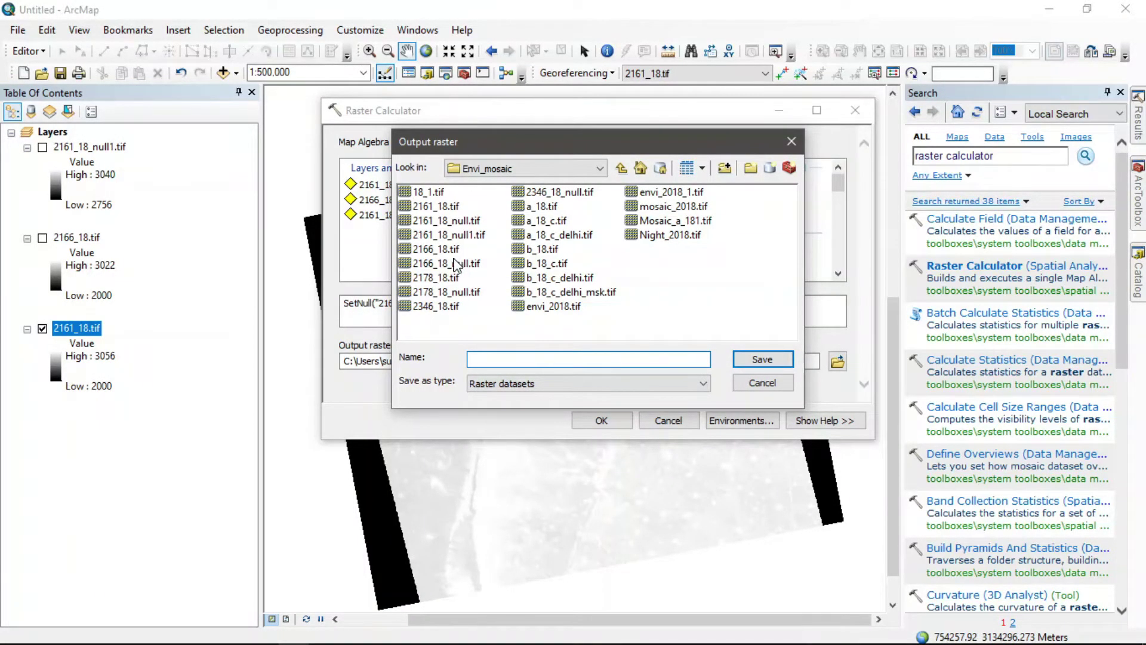
click(463, 238)
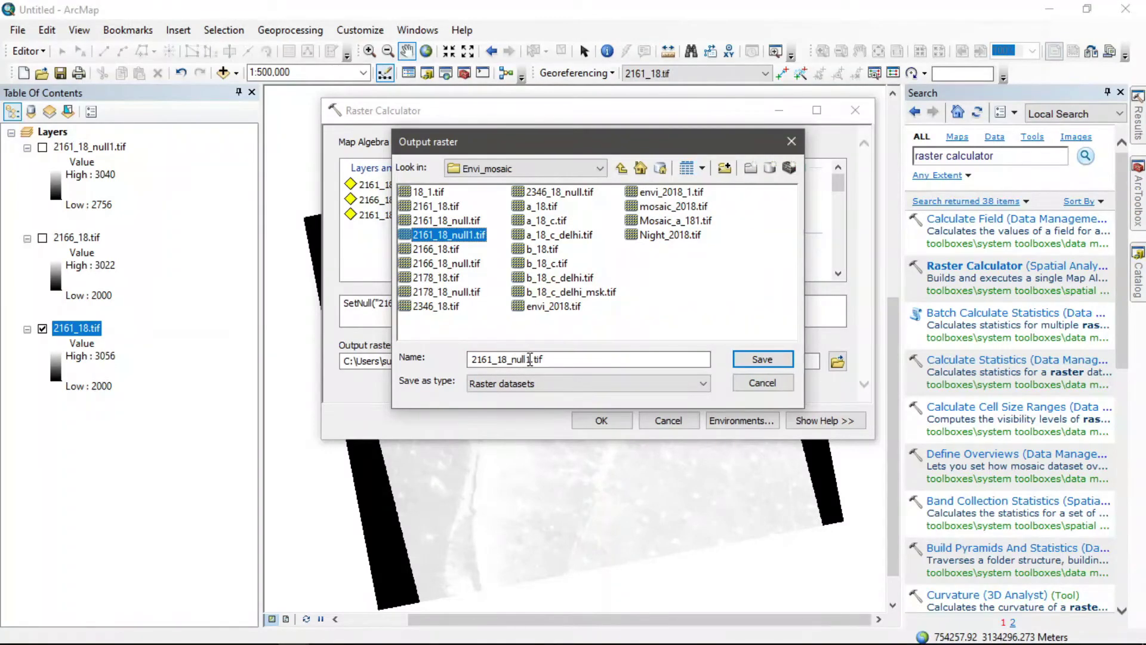
click(529, 359)
text(2)
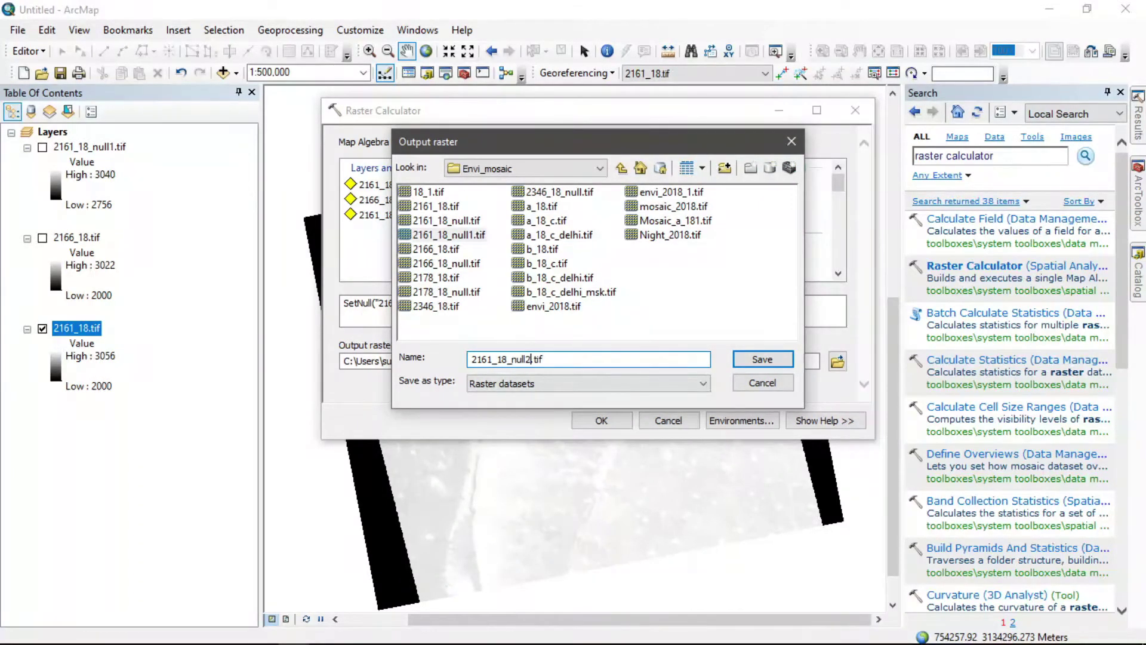
key(Return)
click(597, 419)
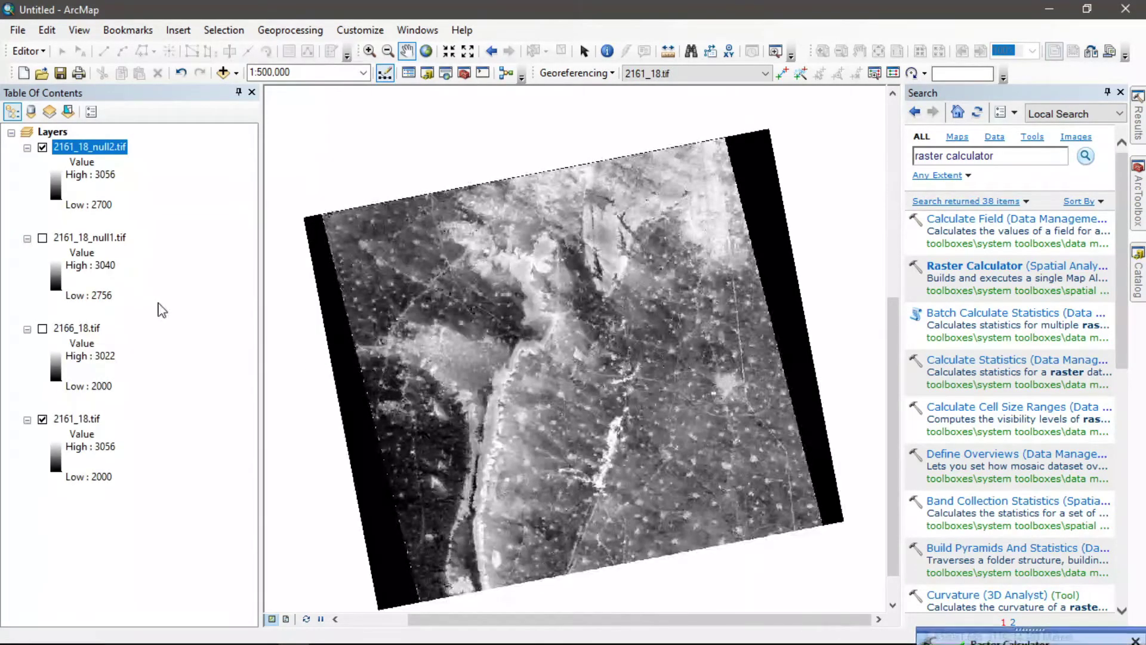
Hide 2161_18.tif, display 2161_18_null1.tif with 2161_18_null2.tif, and briefly show 2166_18.tif to compare the borders.
click(43, 419)
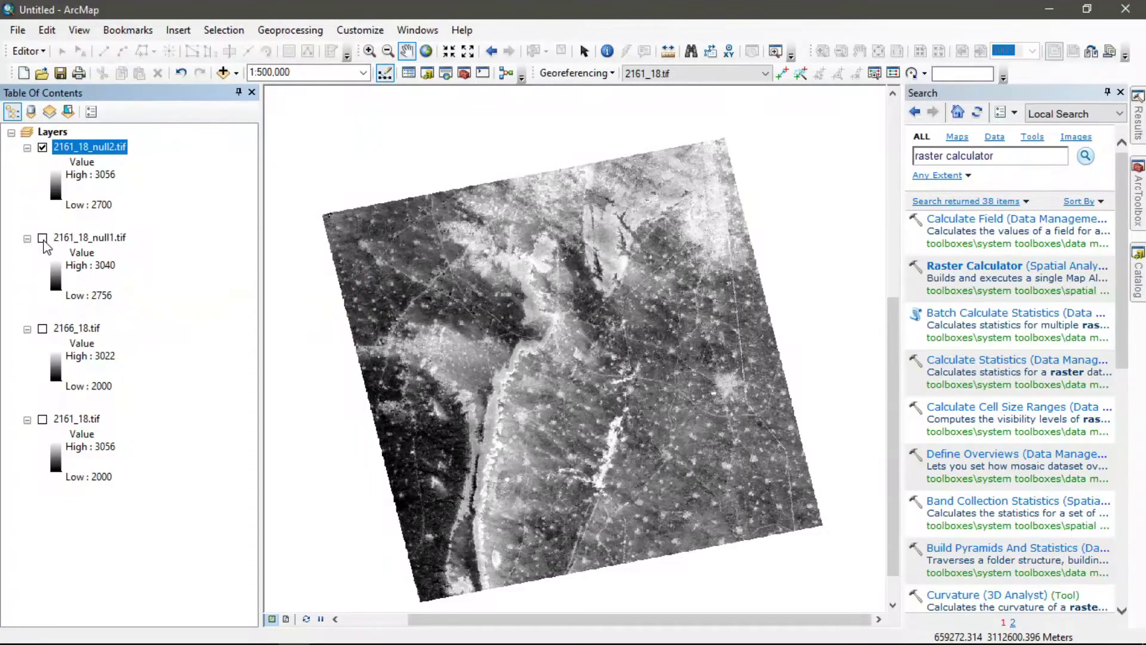
scroll(548, 241, up, 2)
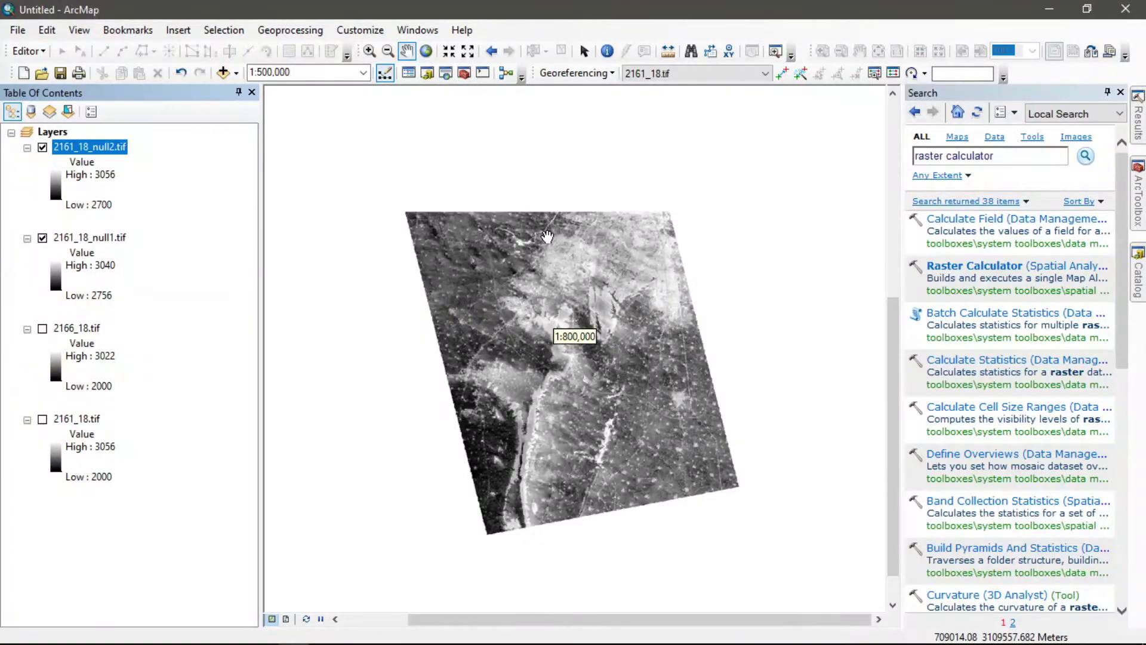
scroll(626, 299, up, 2)
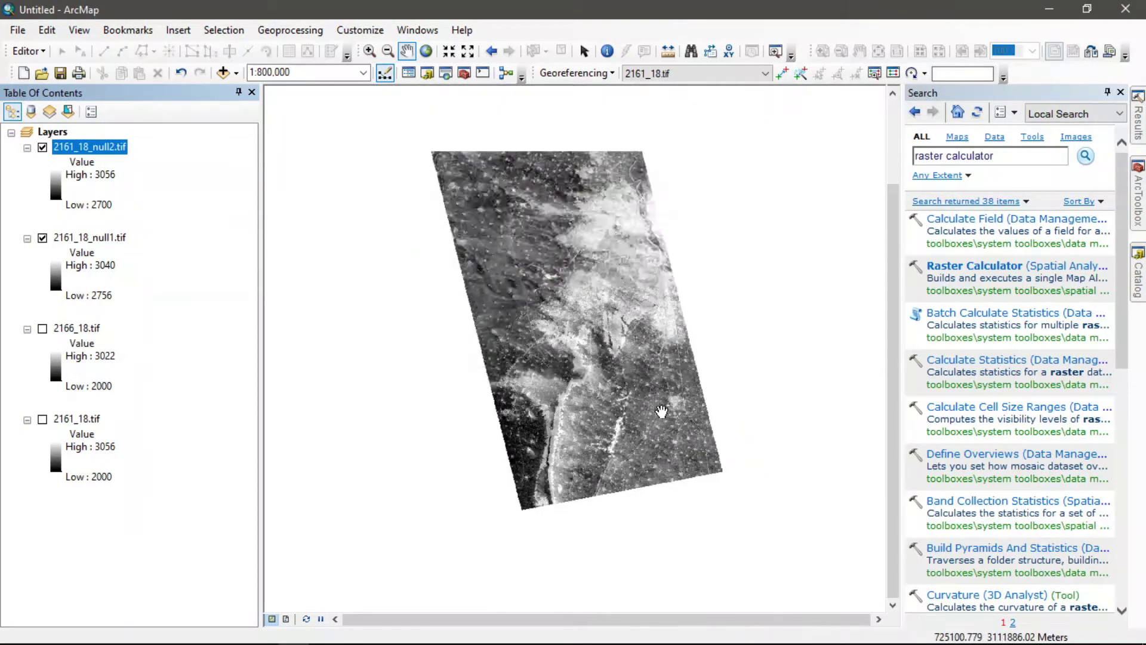
scroll(638, 316, down, 1)
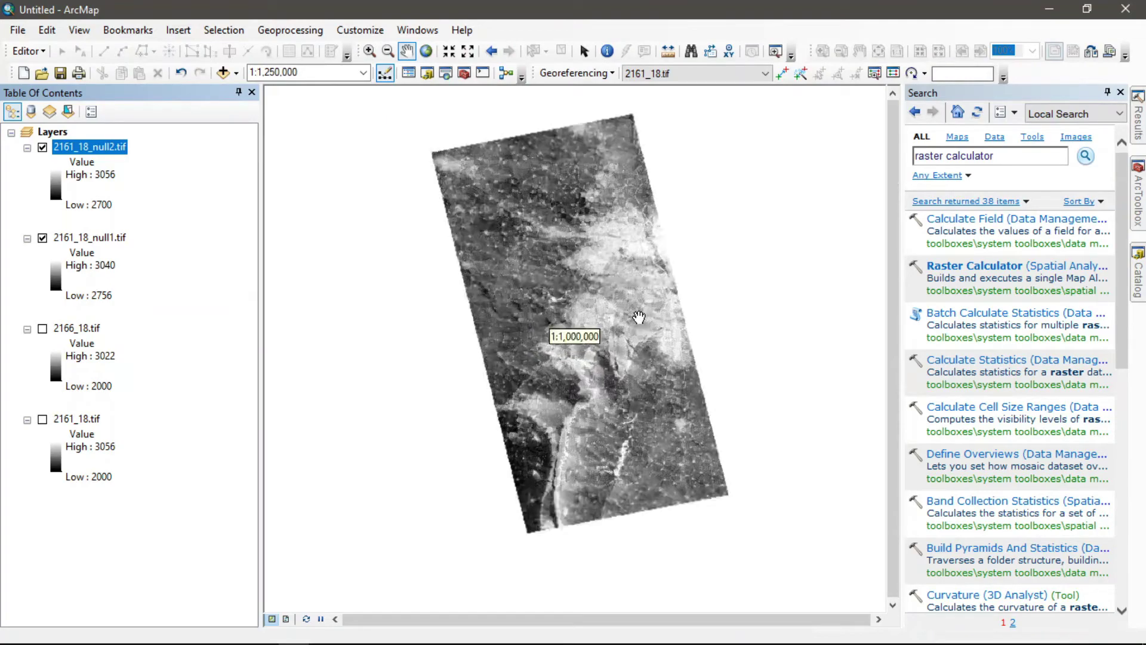
click(42, 328)
click(43, 329)
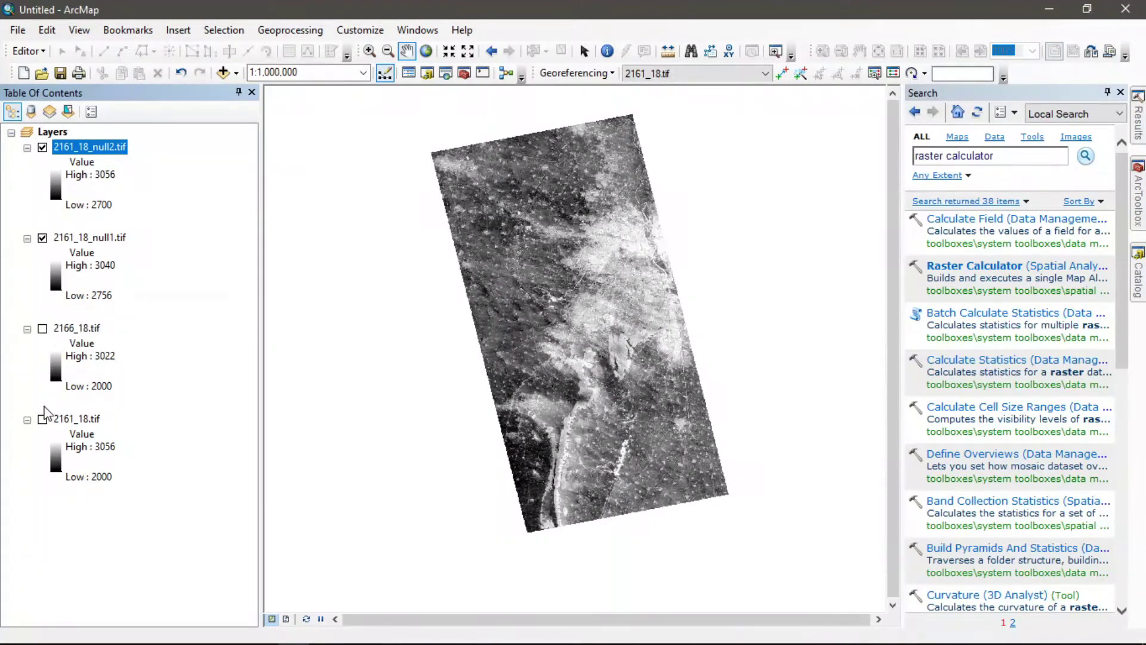
Apply the inverted red-yellow-blue color ramp to 2161_18_null2.tif.
right_click(94, 148)
click(199, 392)
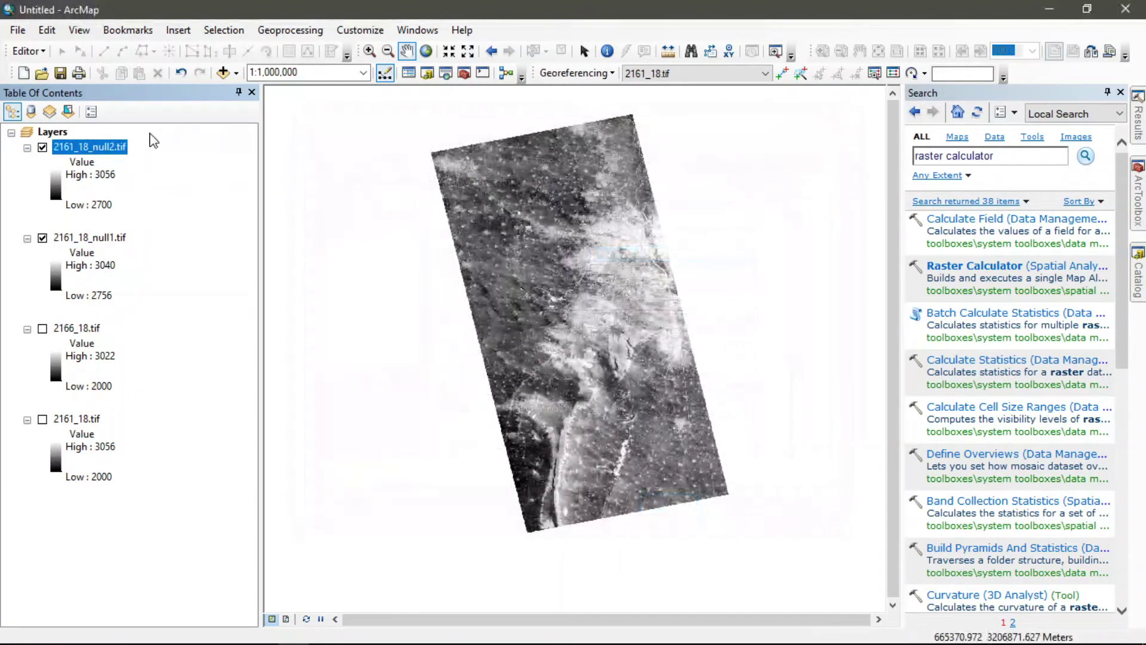
click(52, 198)
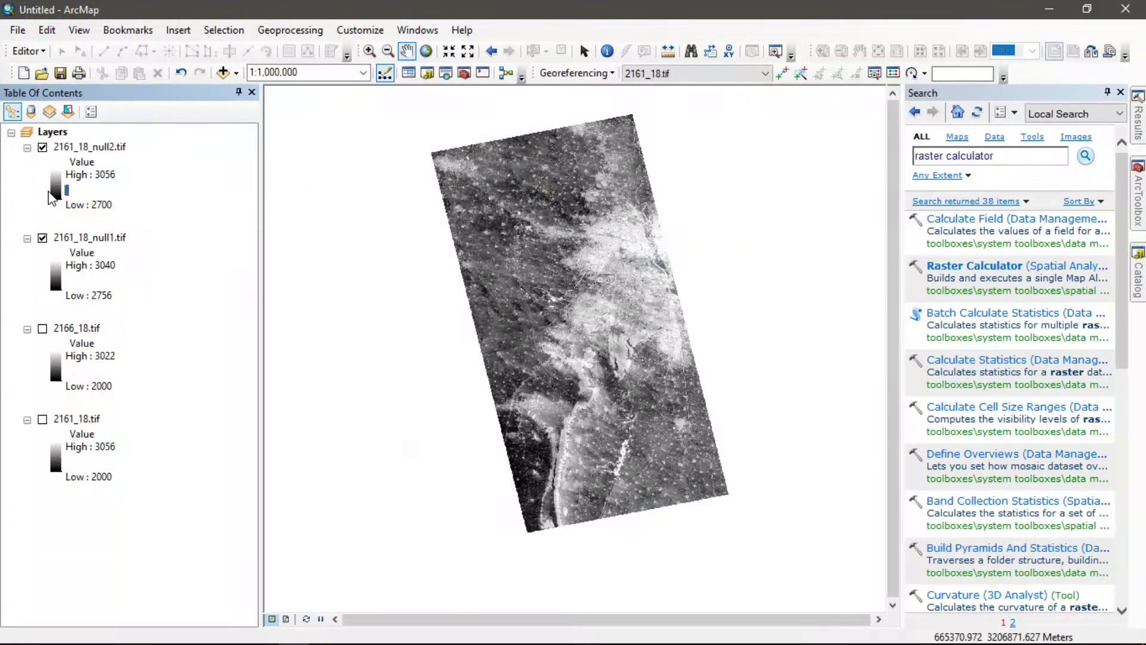
click(856, 335)
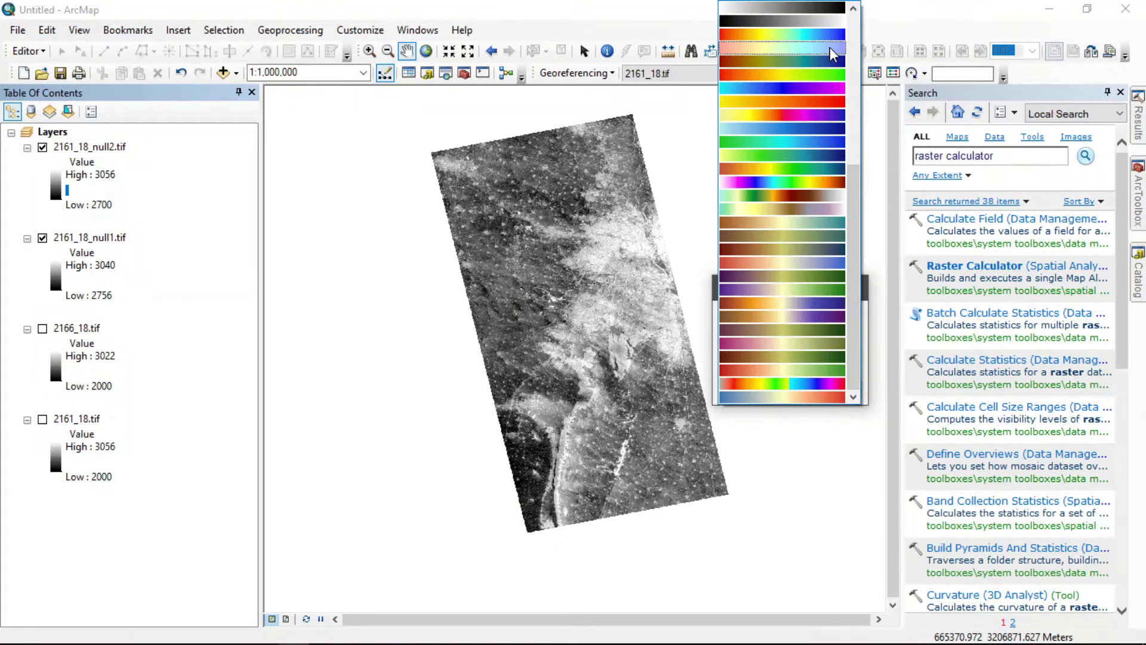
click(833, 48)
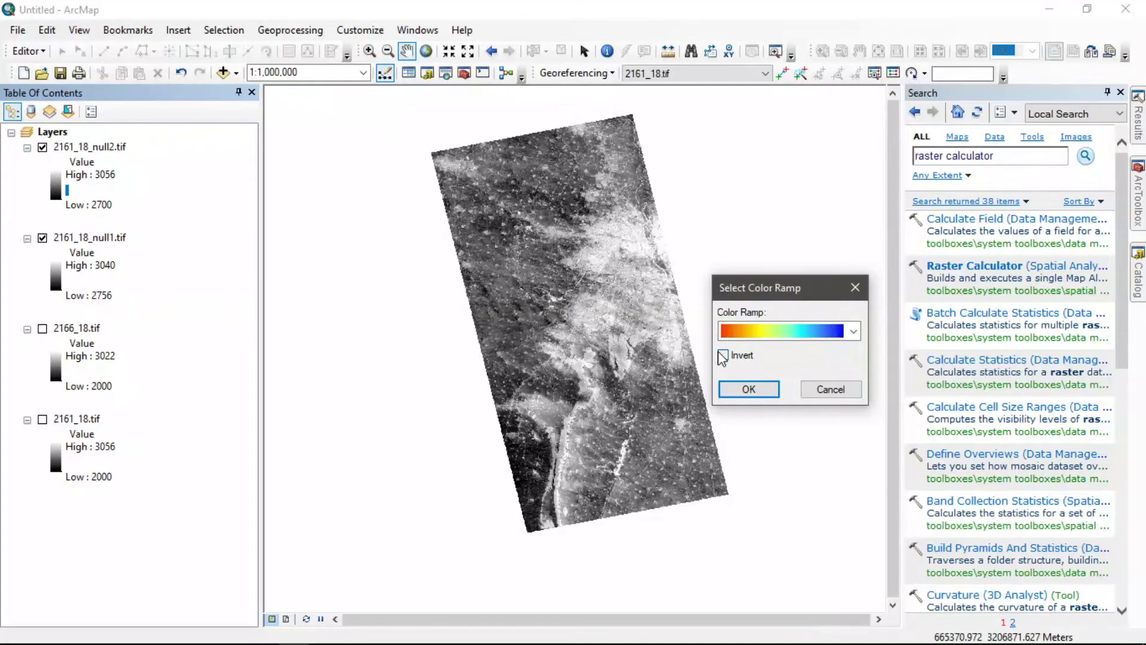
click(743, 388)
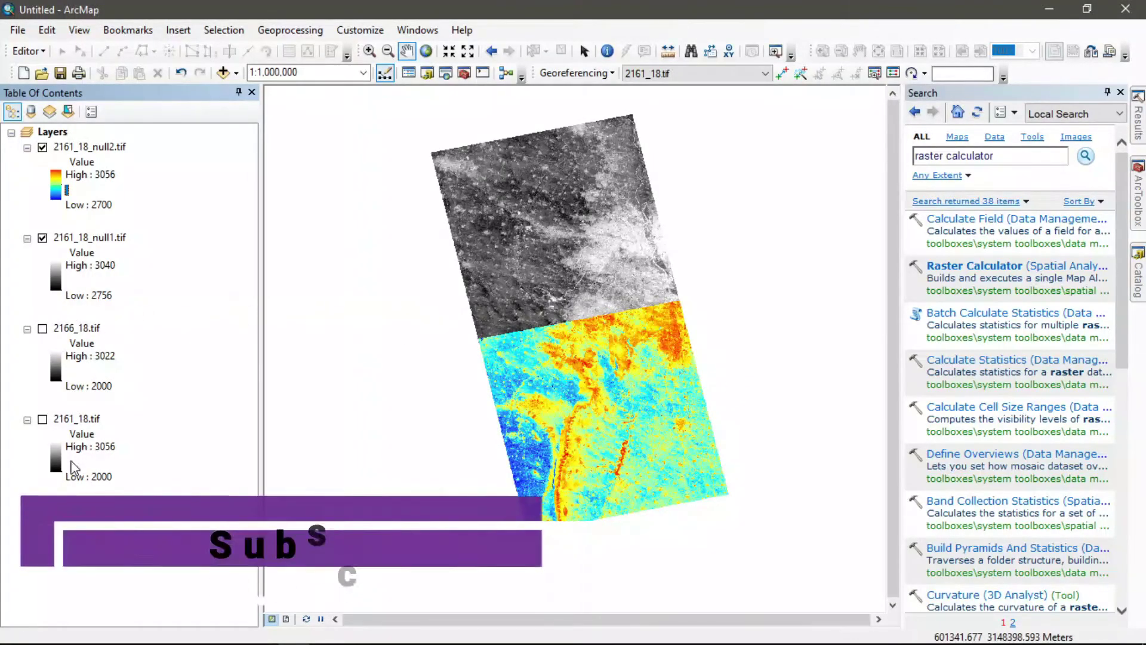
Give 2161_18_null1.tif the same inverted red-yellow-blue color ramp as 2161_18_null2.tif.
click(65, 279)
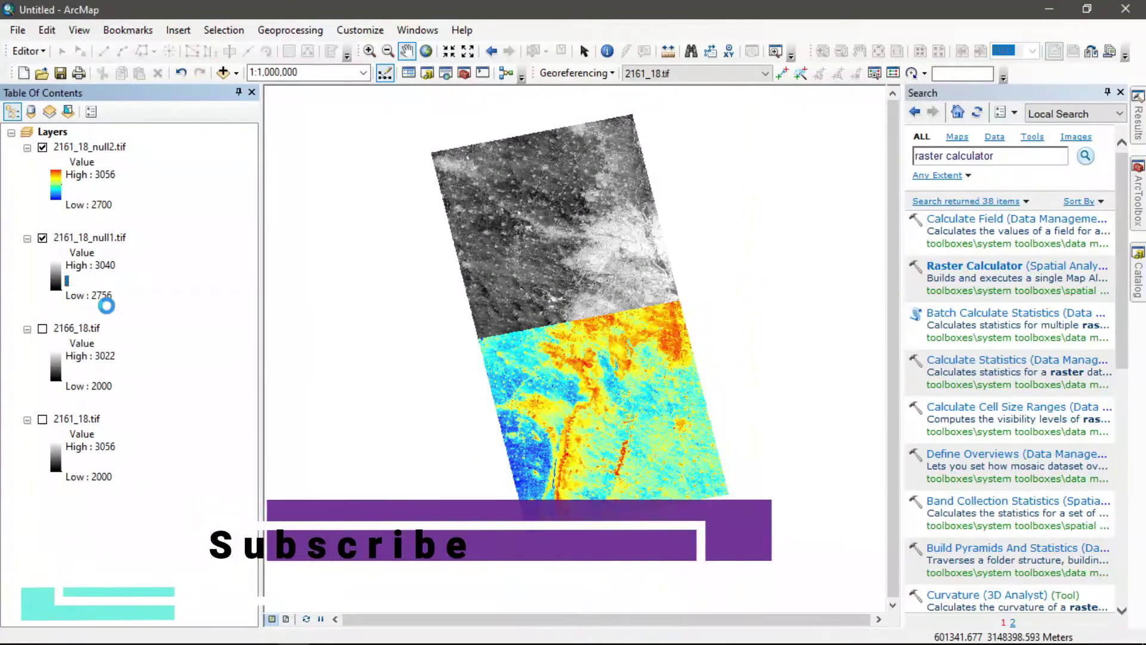
click(854, 364)
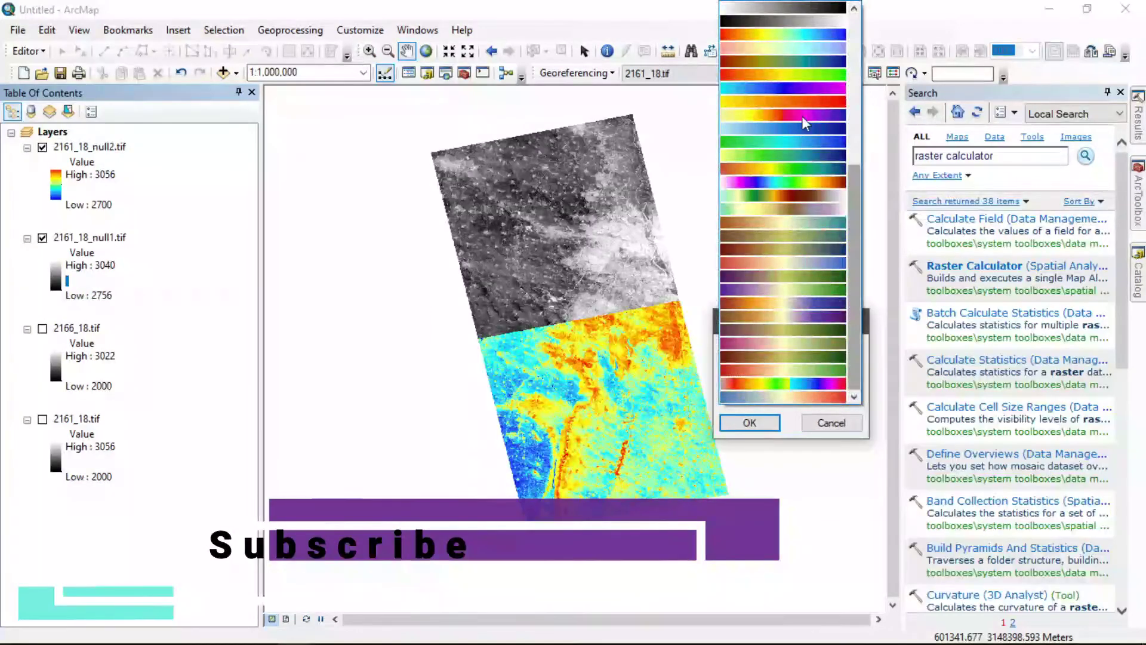
click(787, 38)
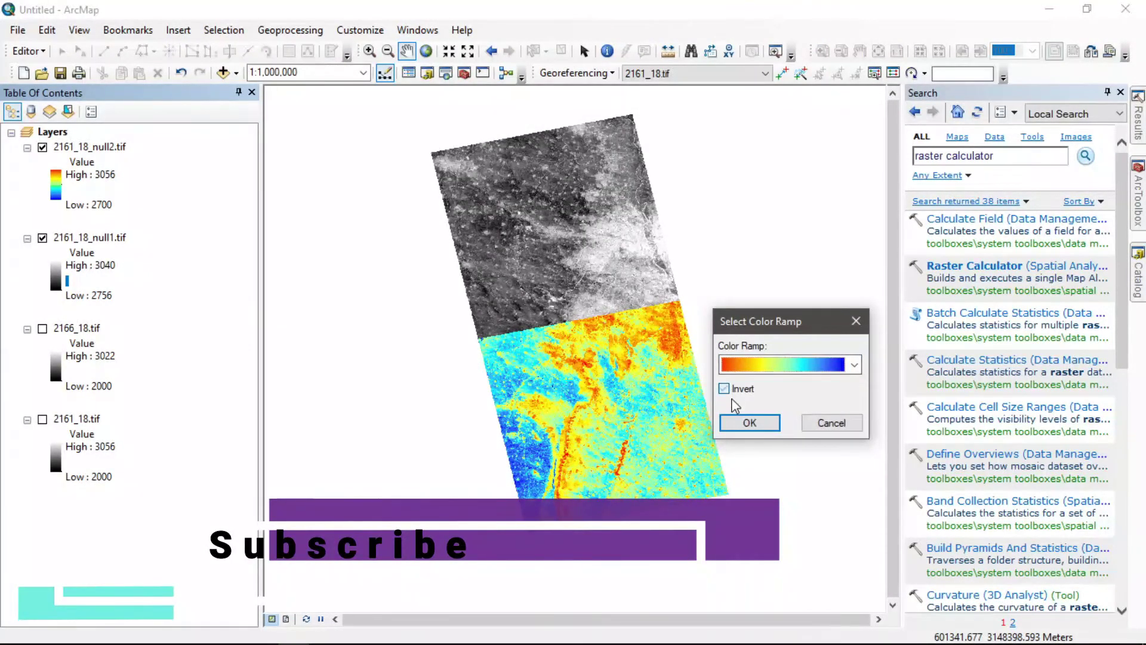
click(746, 423)
scroll(600, 285, down, 3)
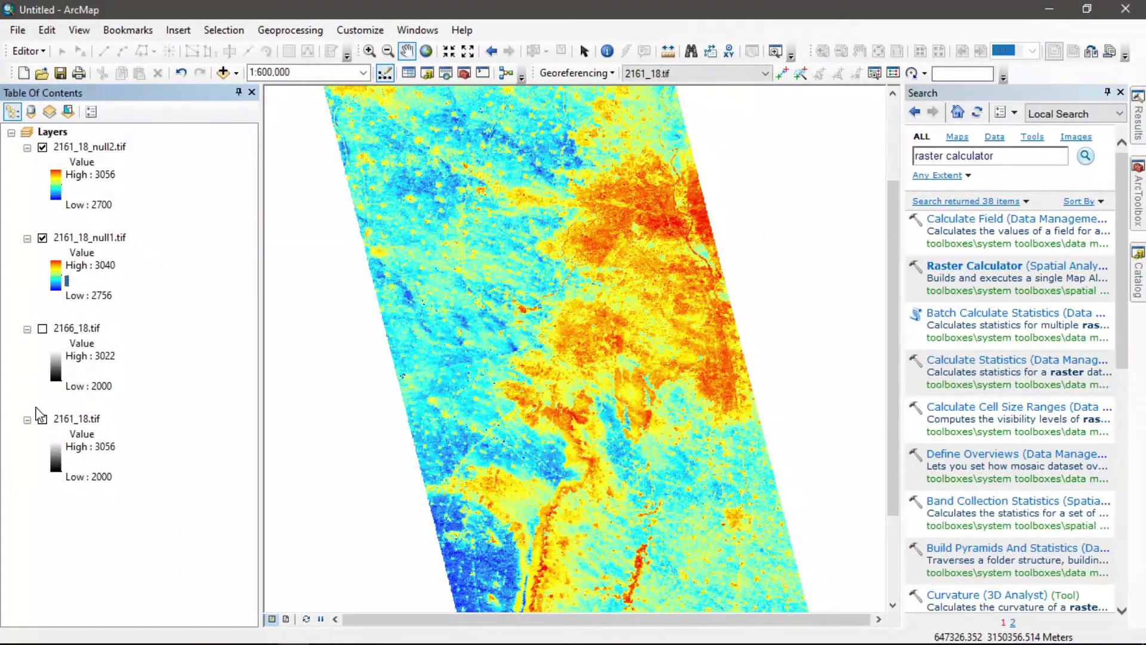
Apply the inverted red-yellow-blue color ramp to 2166_18.tif and make that layer visible.
click(57, 369)
click(676, 417)
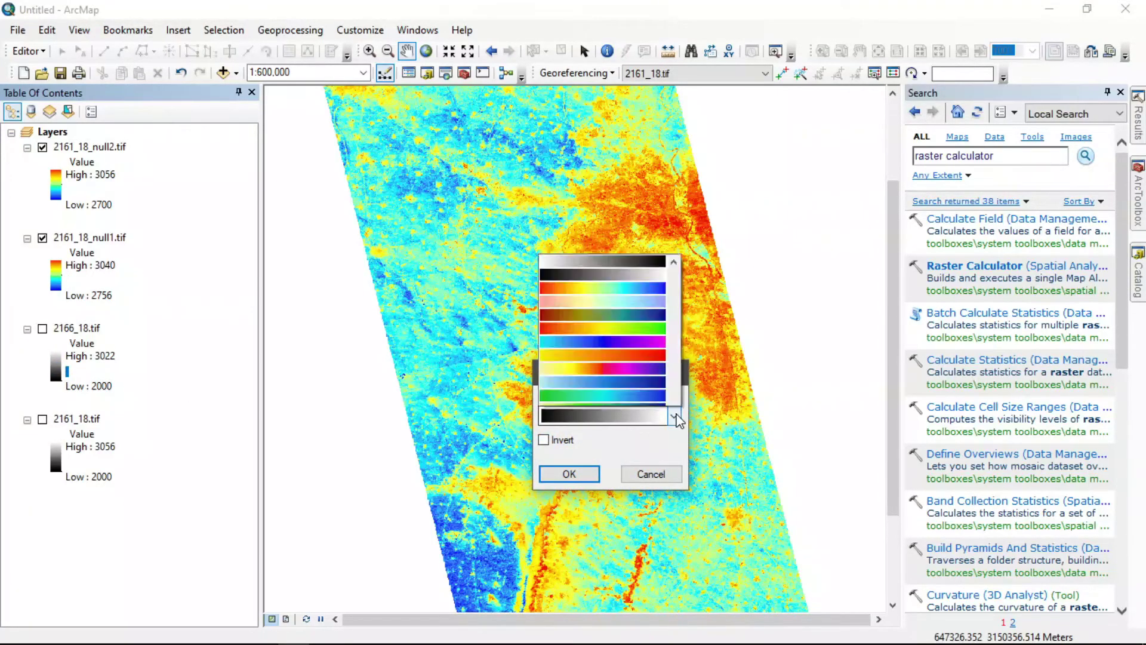
click(643, 33)
click(561, 443)
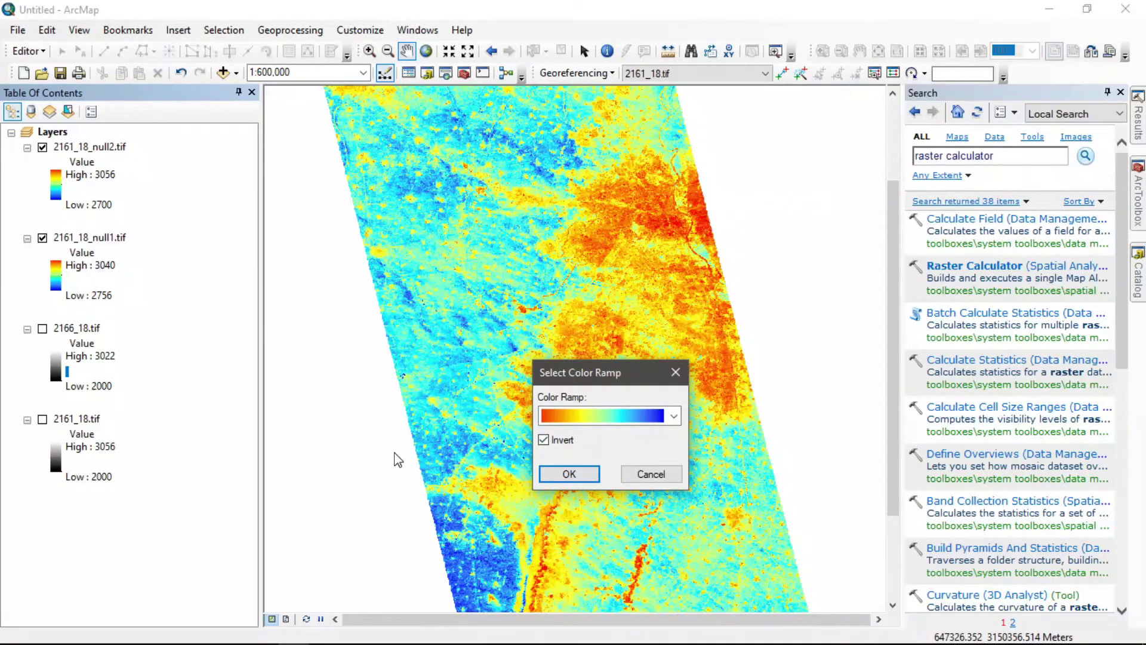
click(569, 474)
click(42, 329)
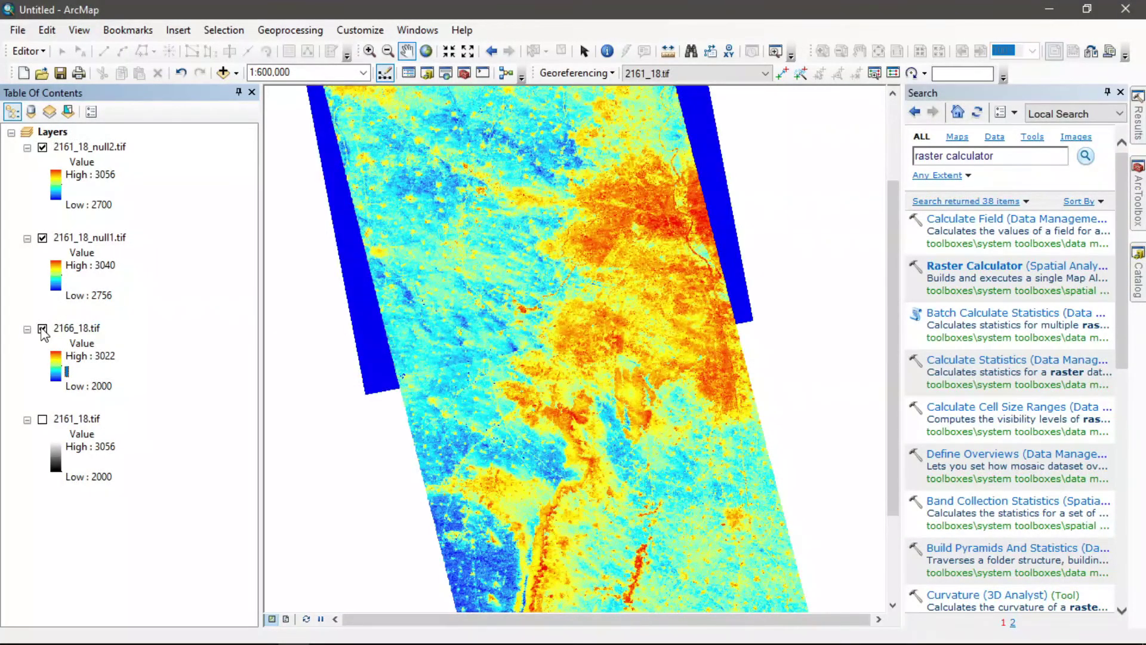
Apply the inverted red-yellow-blue color ramp to 2161_18.tif and display it with the other three rasters.
drag(390, 363, 389, 340)
scroll(453, 305, down, 3)
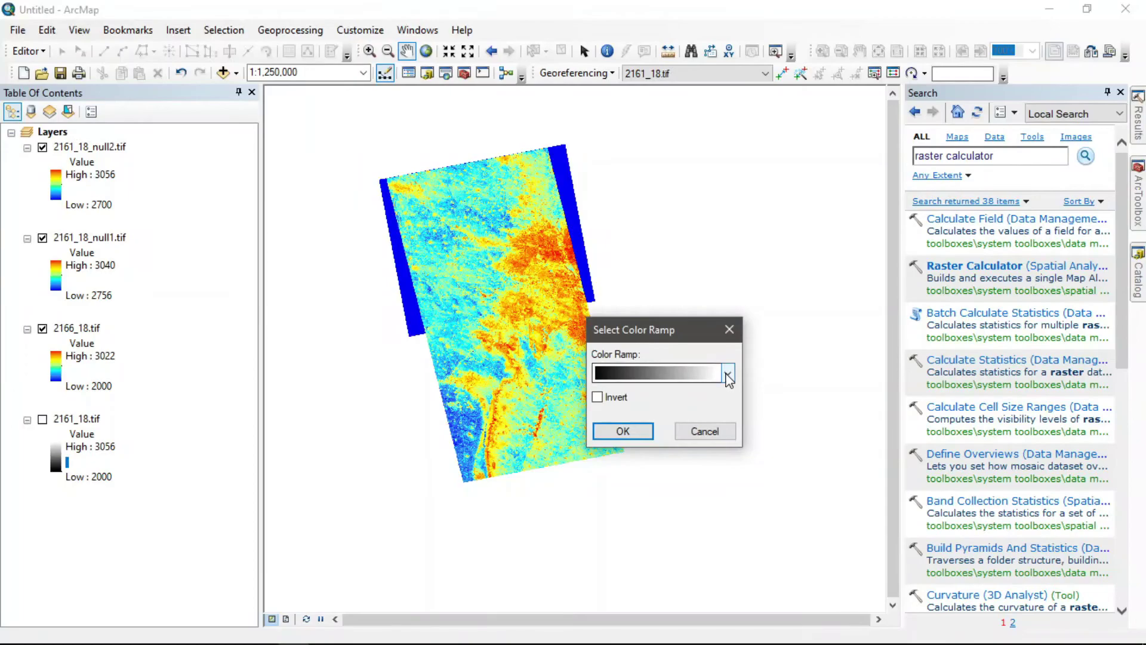
click(727, 374)
click(687, 48)
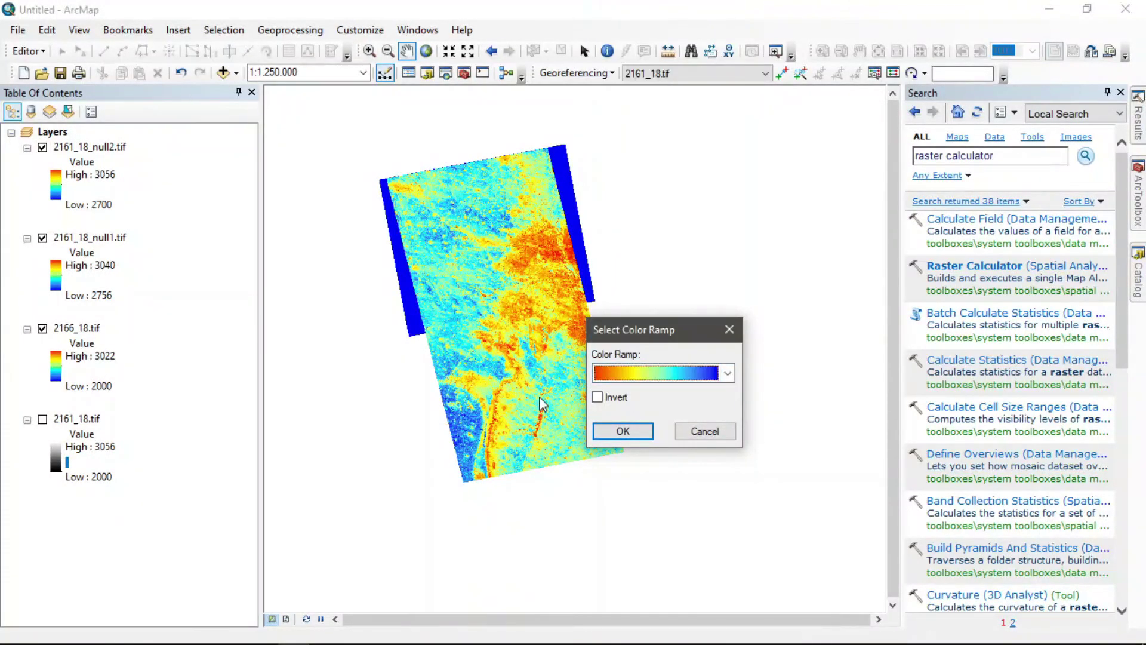
click(599, 397)
click(623, 431)
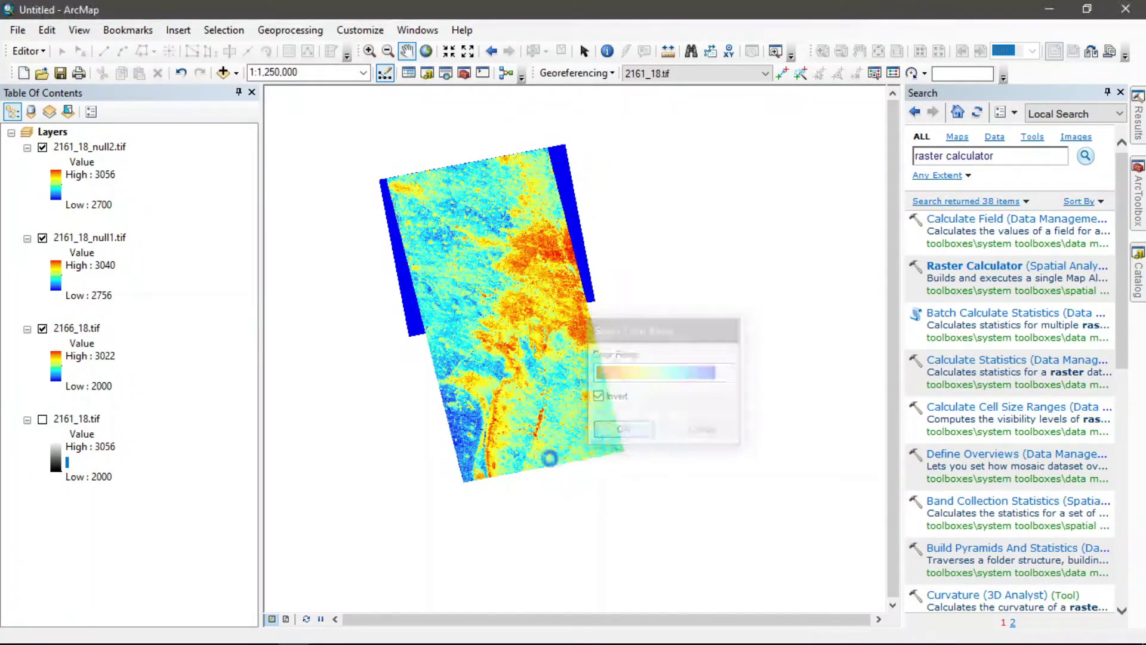
scroll(465, 333, up, 2)
scroll(478, 333, down, 3)
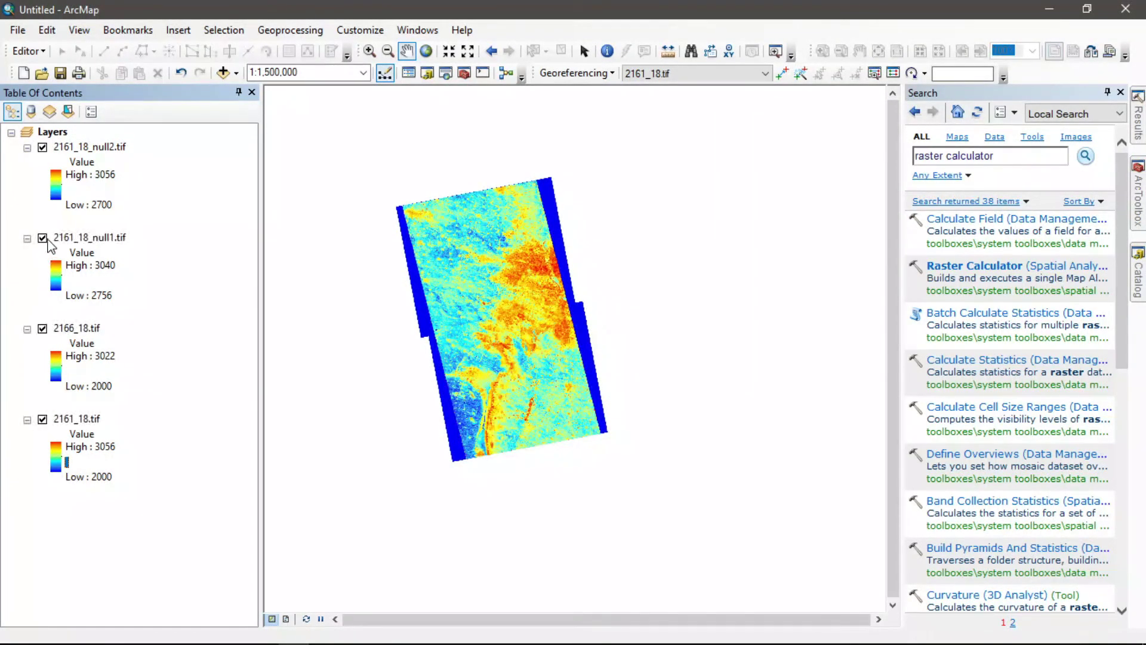